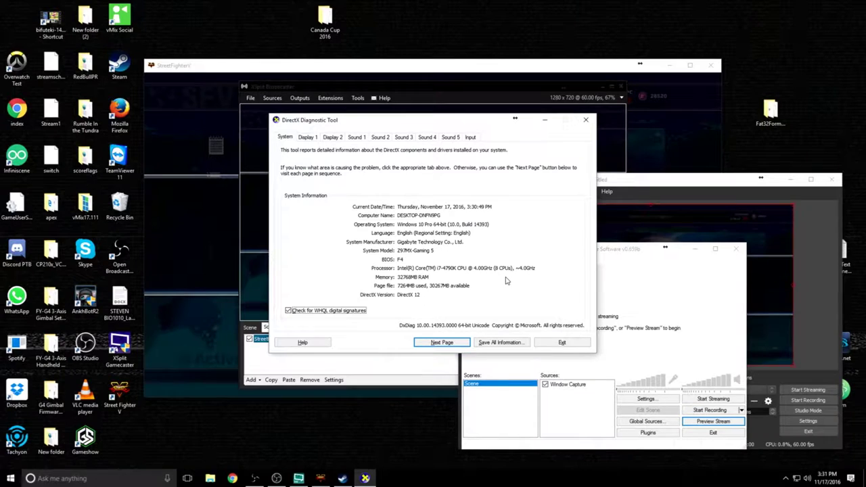
- Open Task Manager, check the CPU graph in its performance view, and return to the process list
key(ctrl+shift+Escape)
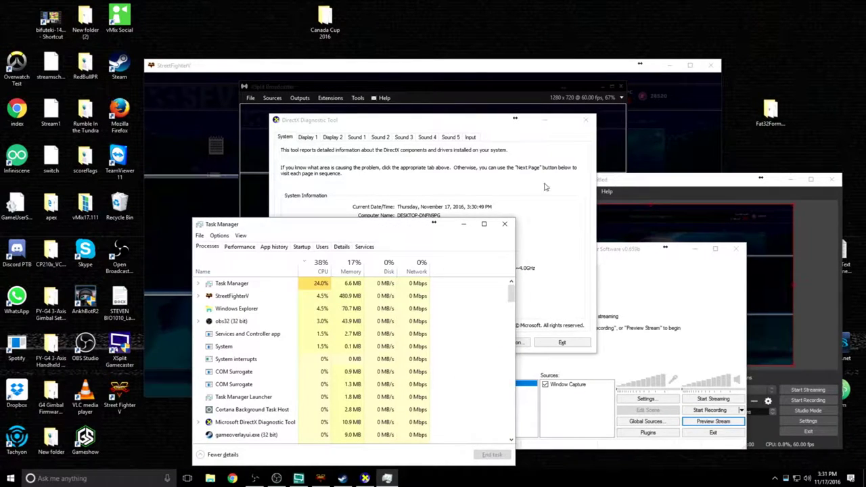
drag(355, 230, 558, 103)
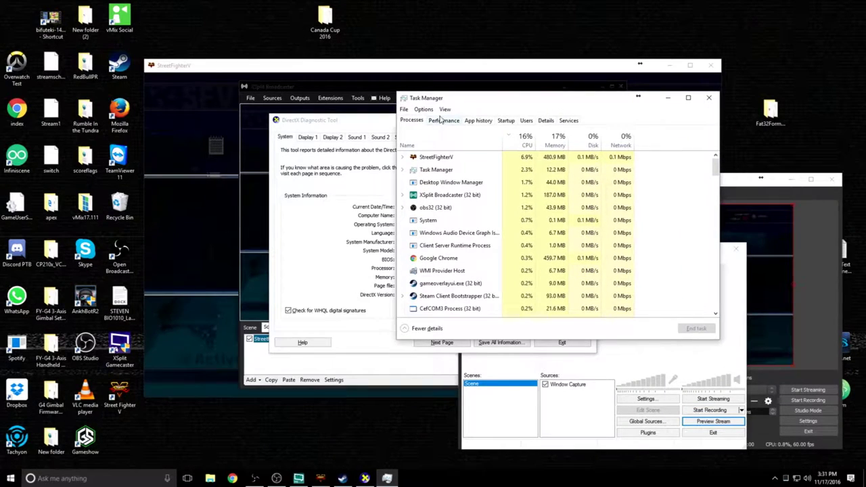
click(439, 120)
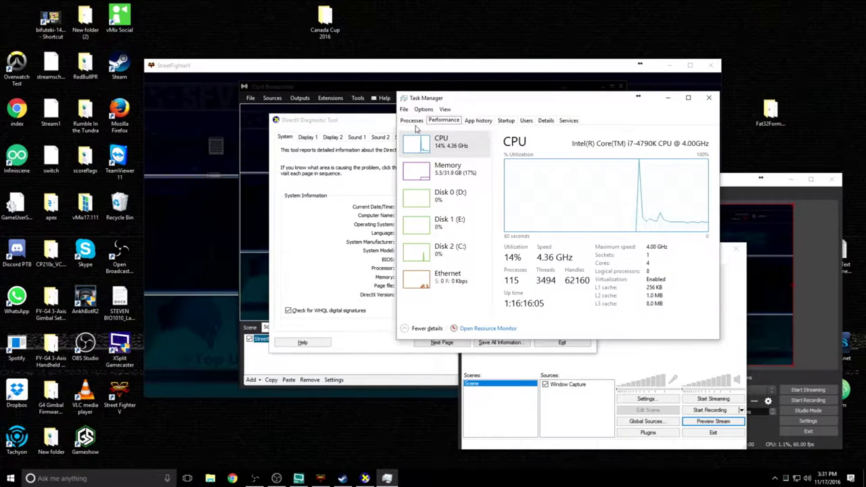
click(414, 123)
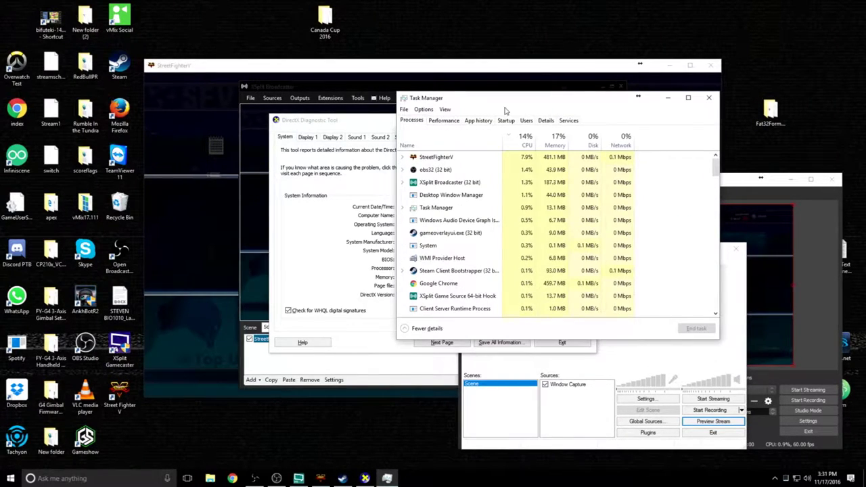
- Close the DirectX Diagnostic Tool, leaving Task Manager clear of it, and sort the processes by name so the apps are grouped
drag(509, 106, 195, 218)
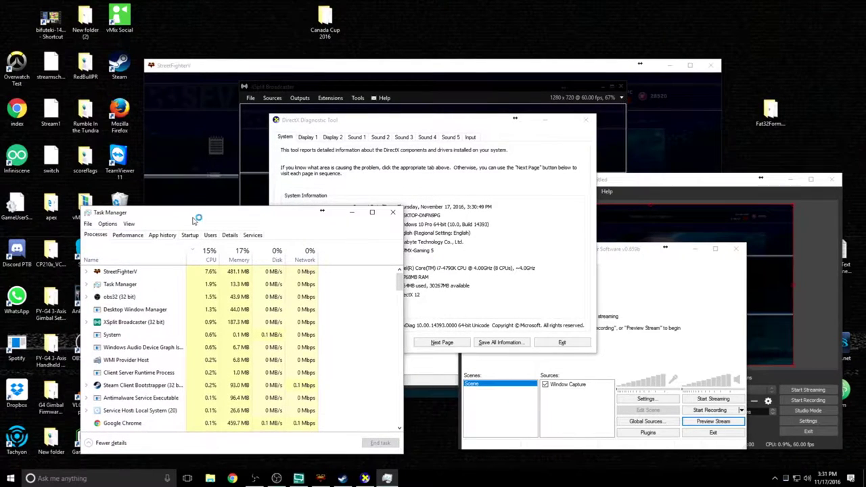
click(562, 342)
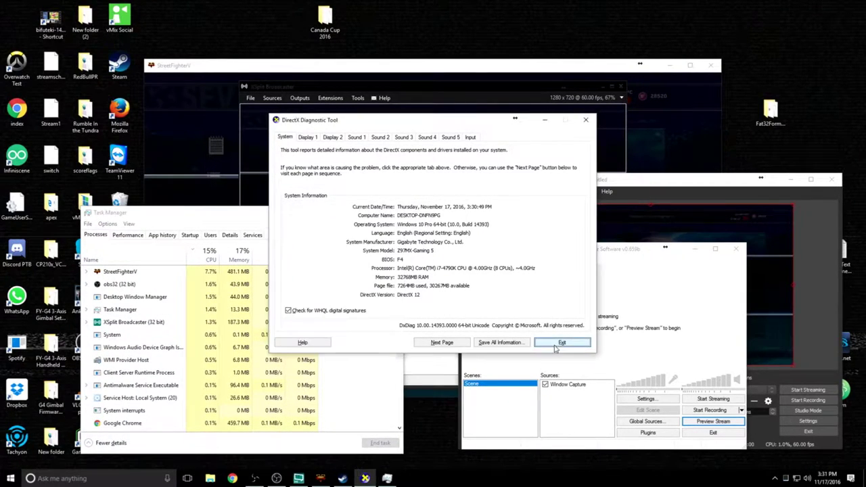
click(108, 297)
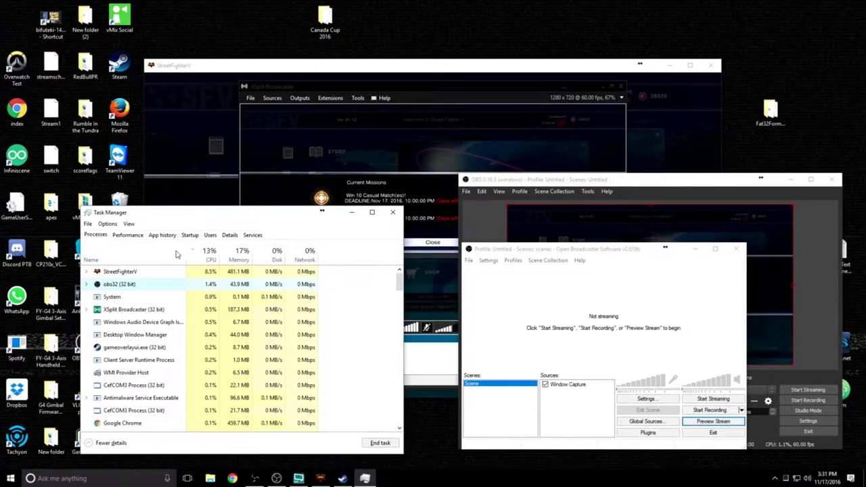
scroll(142, 295, down, 1)
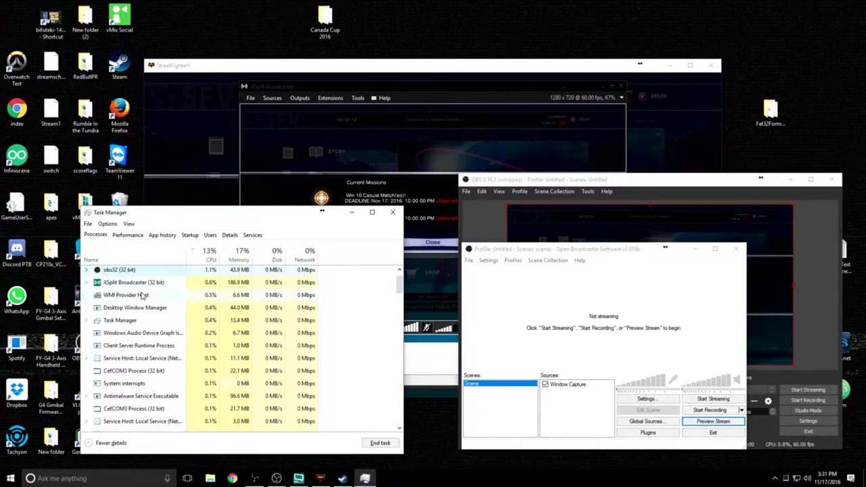
scroll(166, 341, down, 1)
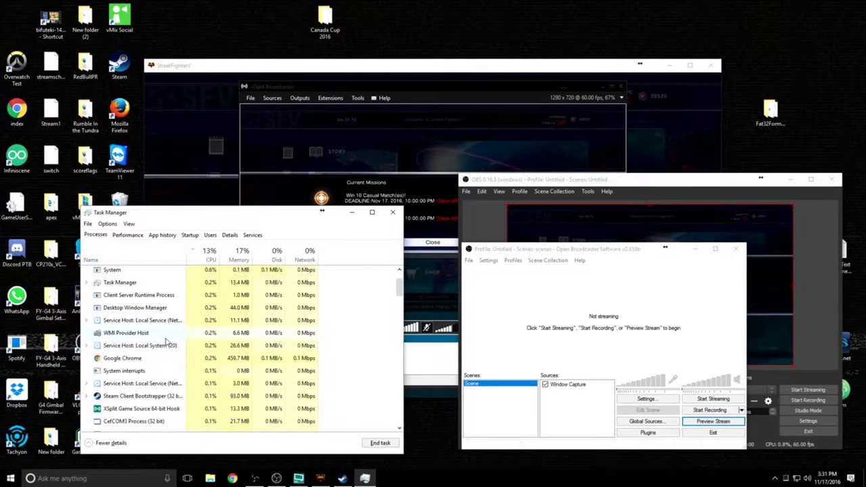
click(143, 249)
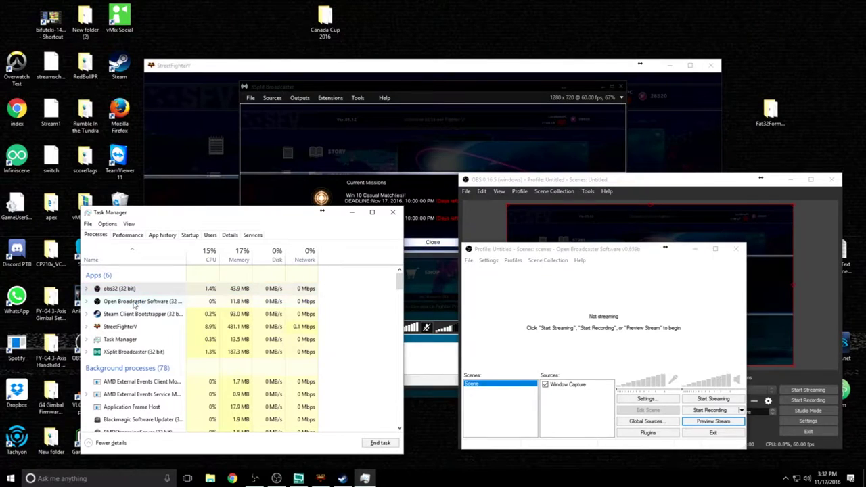
- Pick out the Open Broadcaster Software and XSplit Broadcaster processes, and place the classic OBS window next to Task Manager
click(139, 301)
drag(617, 255, 534, 251)
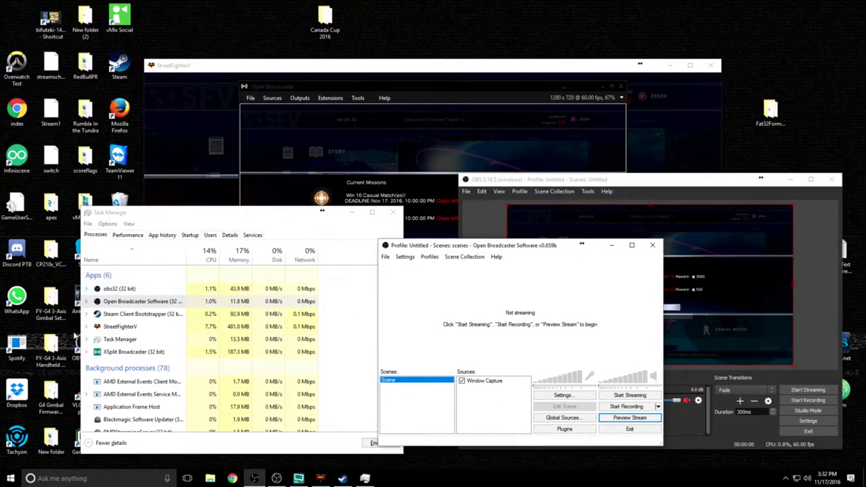
click(154, 352)
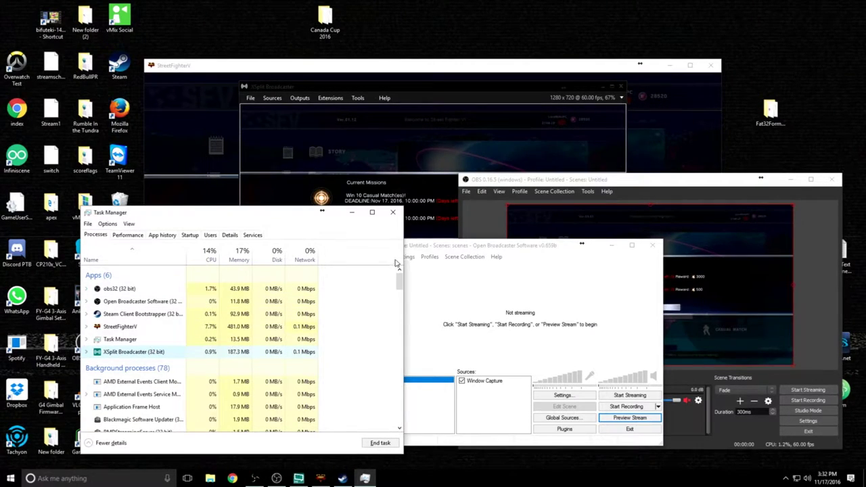
drag(397, 293, 410, 270)
- Review the encoding, broadcast, video and advanced settings of classic OBS, and close its settings
click(572, 395)
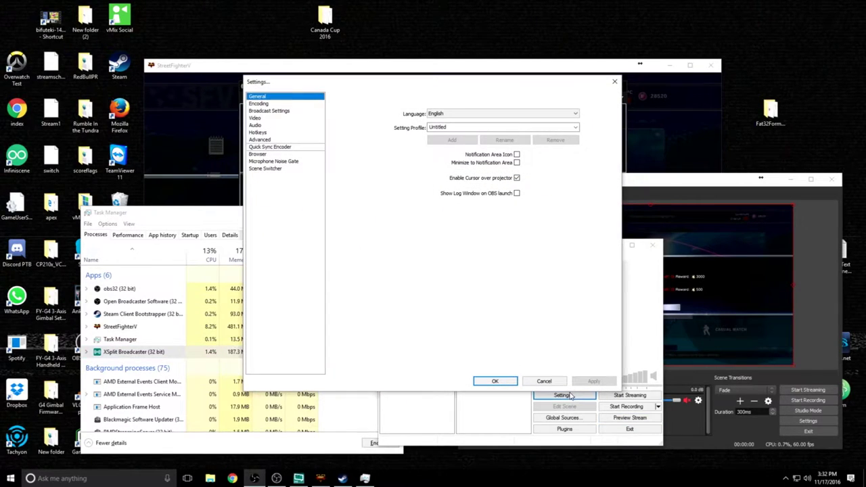
click(259, 104)
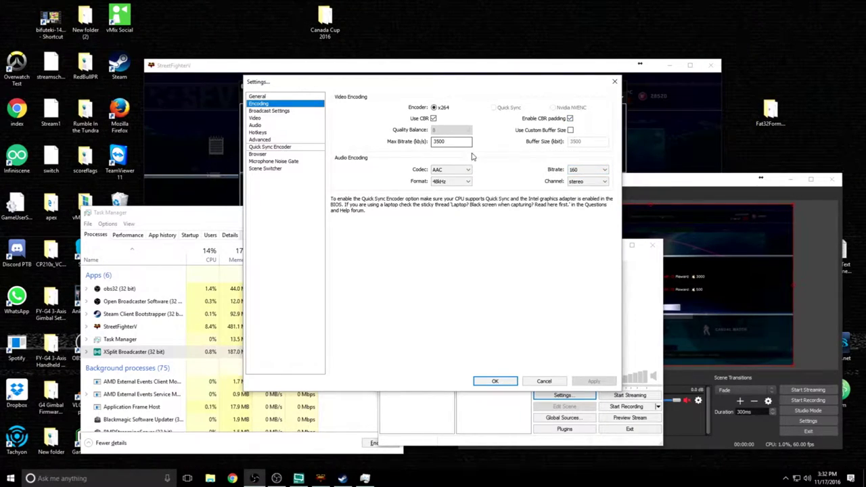
click(271, 111)
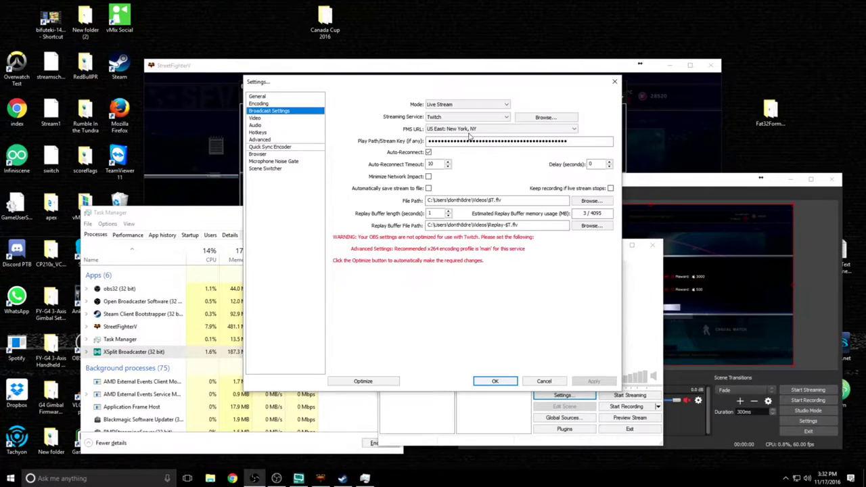
click(256, 118)
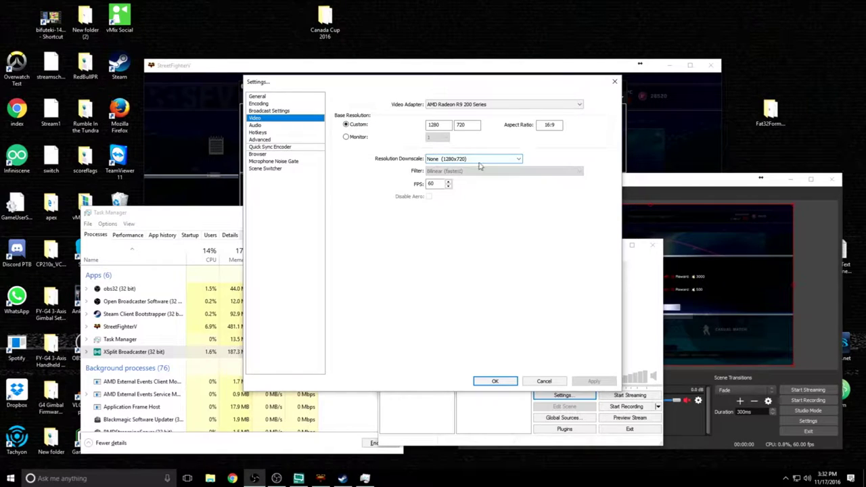
click(273, 140)
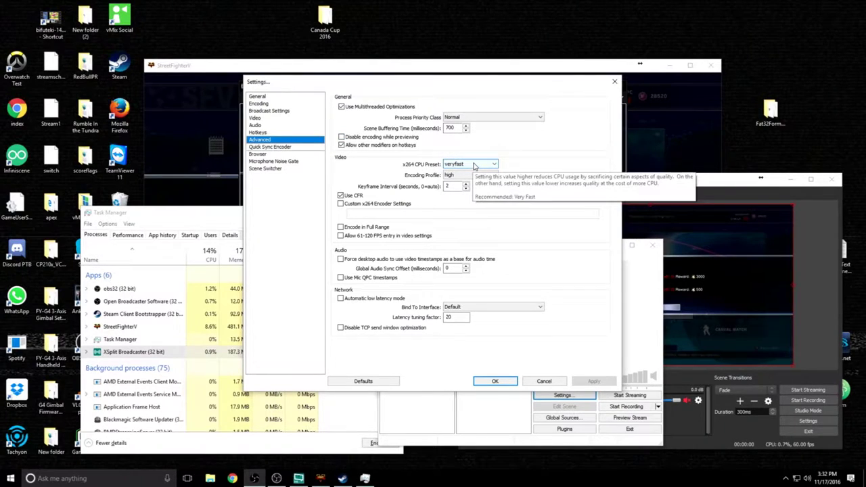
click(509, 381)
- Move the OBS Studio window clear of classic OBS and review its stream, streaming output and audio track settings
drag(608, 180, 626, 138)
click(444, 247)
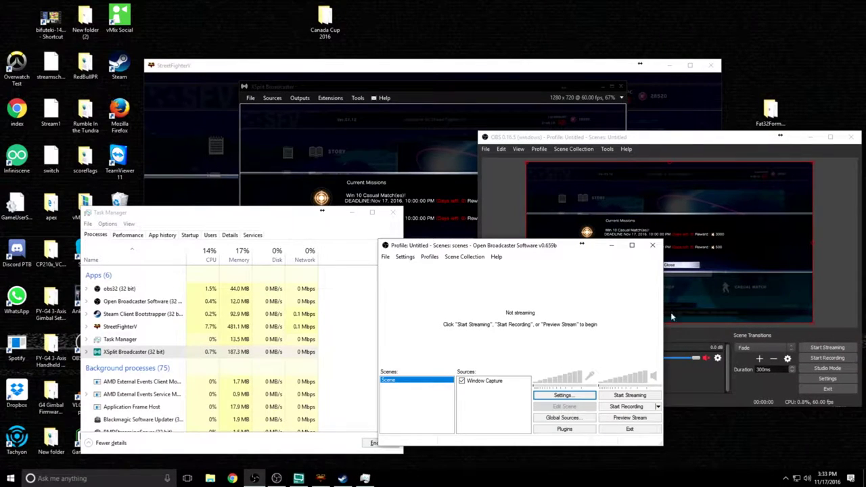
click(827, 379)
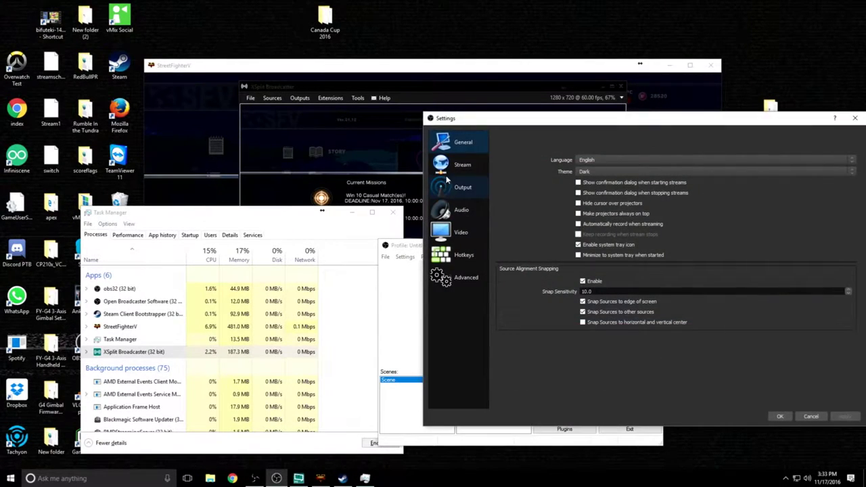
click(453, 171)
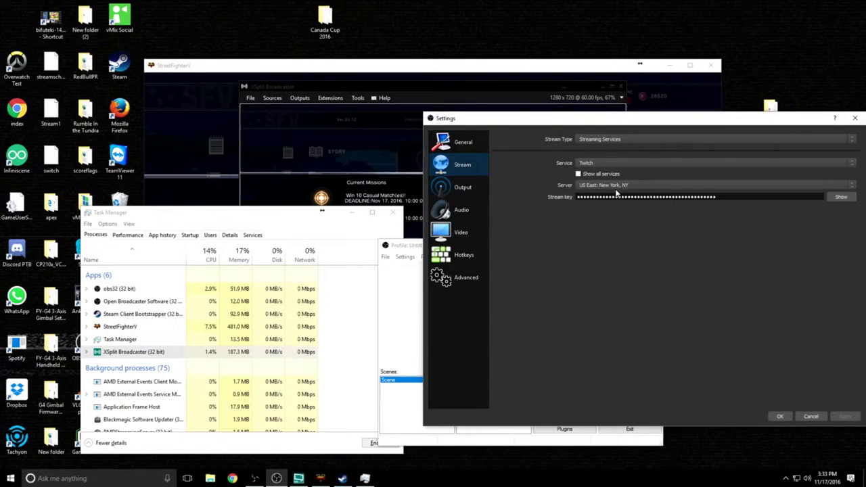
click(462, 188)
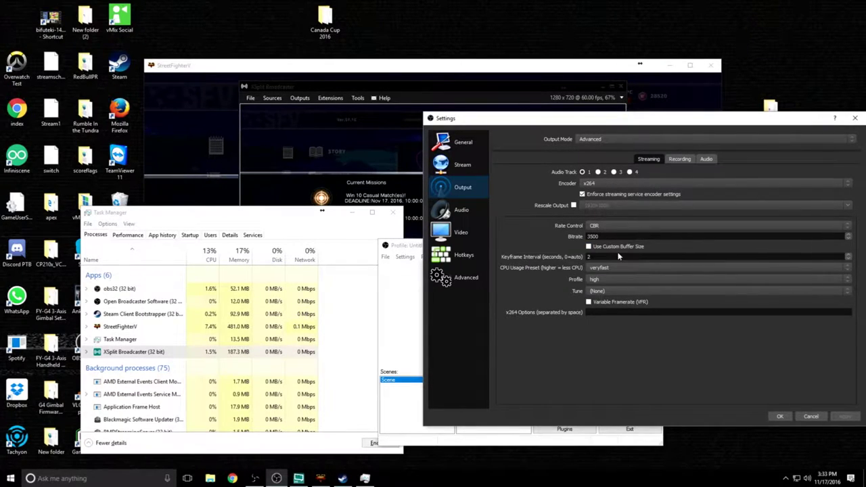
click(705, 160)
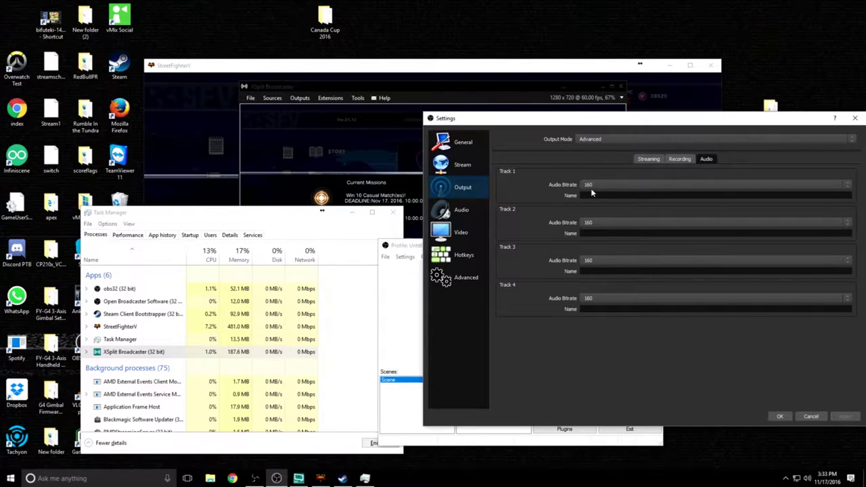
click(653, 160)
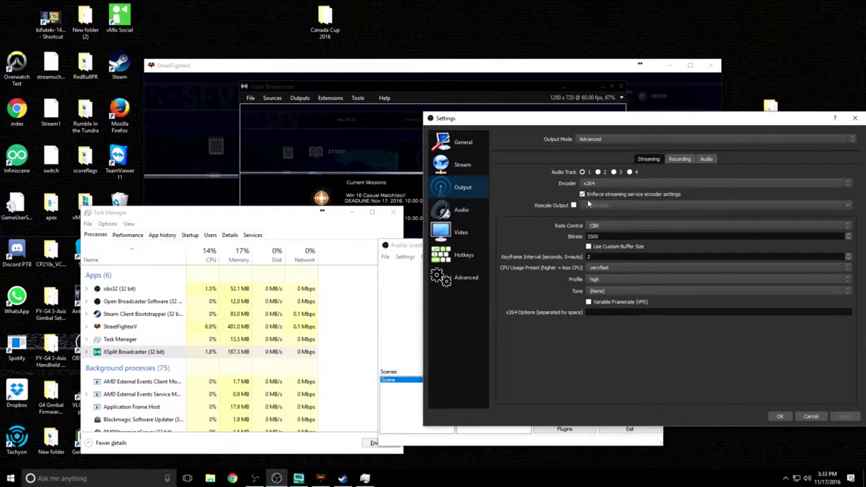
- Set the YUV Color Range to Full in OBS Studio's advanced settings, apply it, and return to the output settings
click(446, 280)
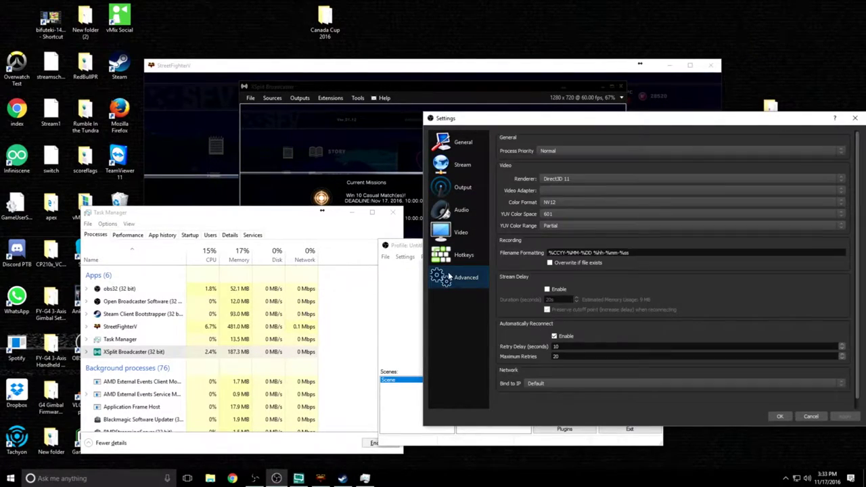
scroll(526, 254, down, 1)
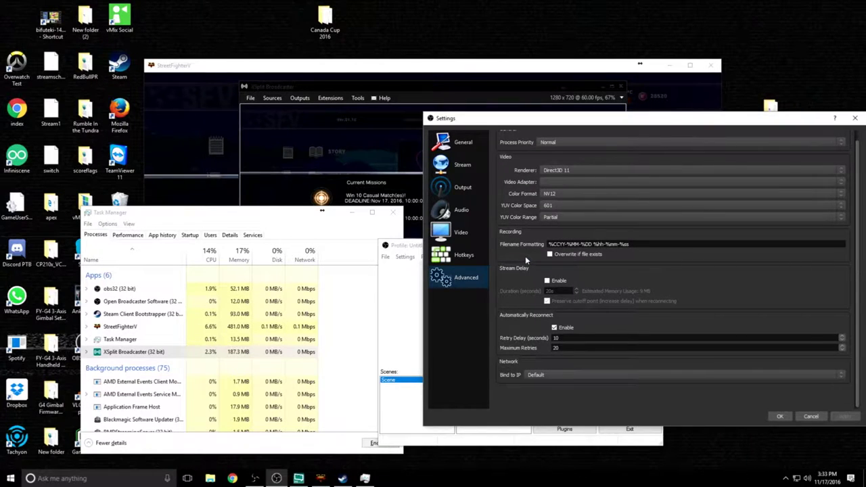
scroll(525, 257, up, 1)
click(573, 227)
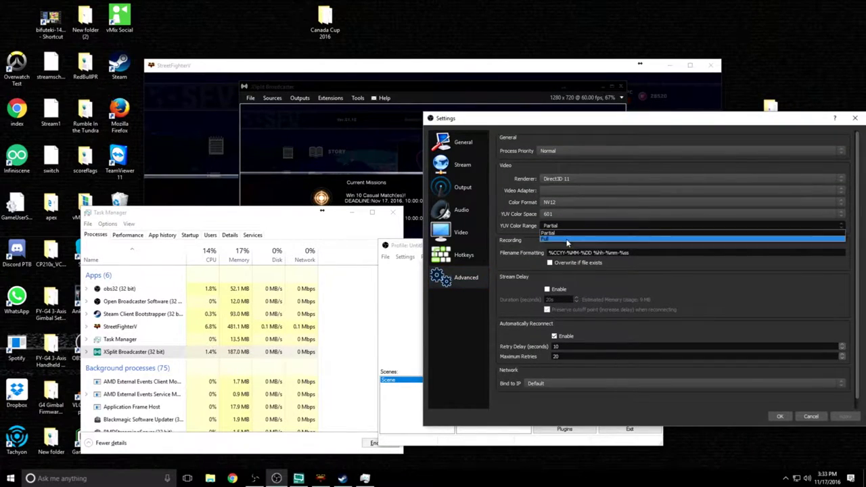
click(567, 239)
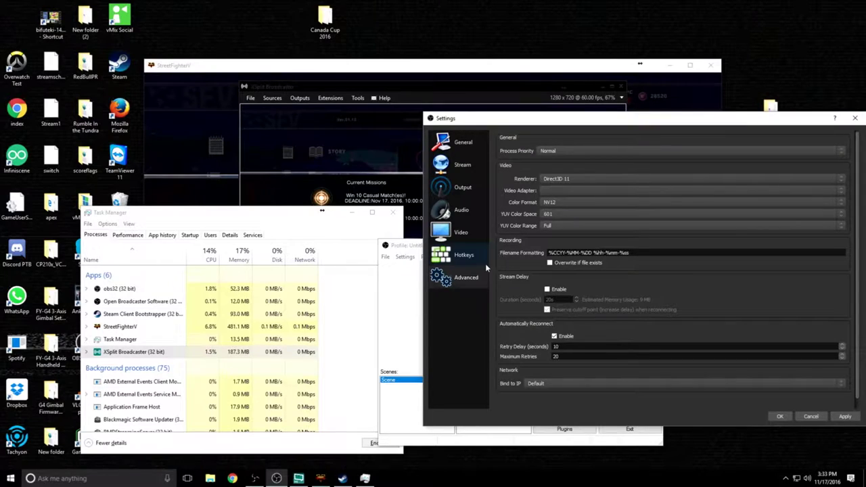
click(845, 417)
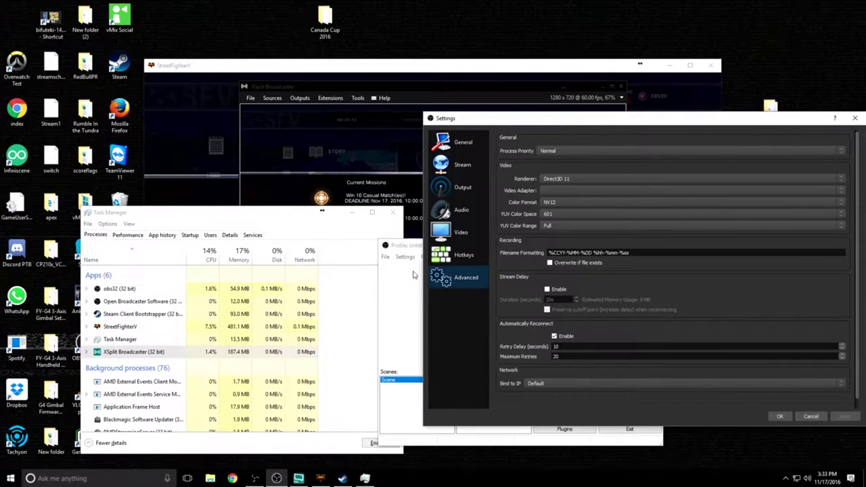
click(454, 170)
click(454, 187)
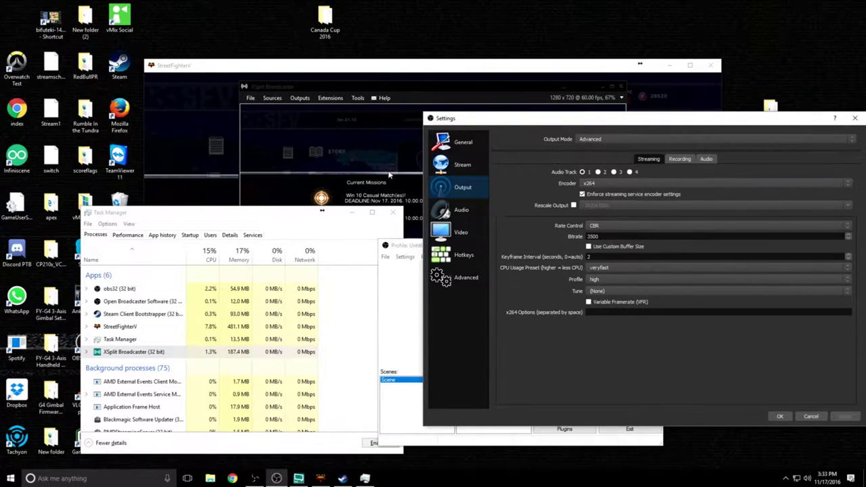
- Switch to XSplit Broadcaster and review the Twitch output's properties, including its video encoding setup
click(373, 98)
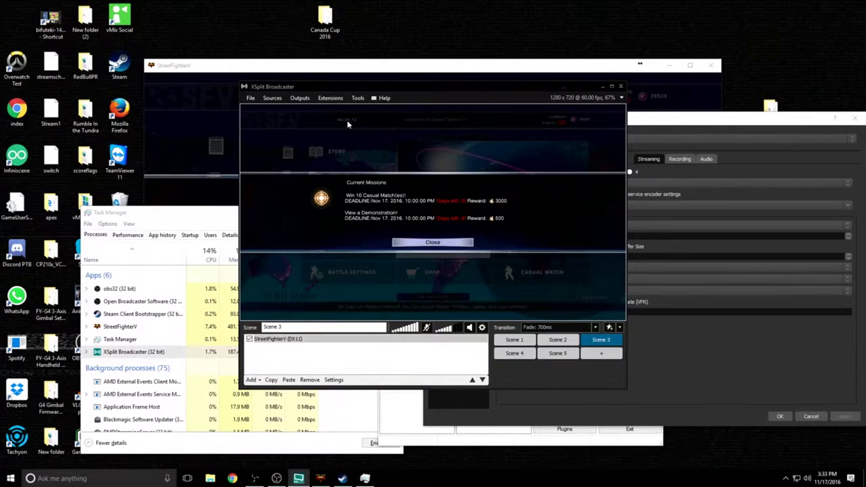
click(301, 98)
click(400, 168)
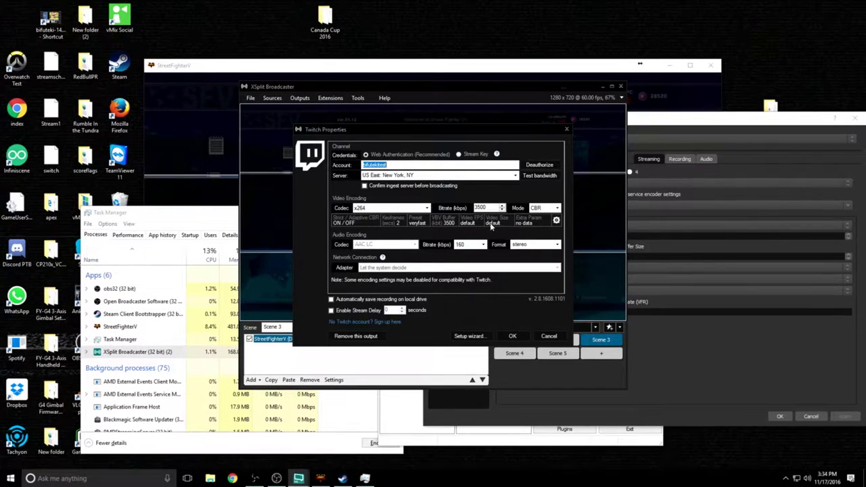
click(556, 220)
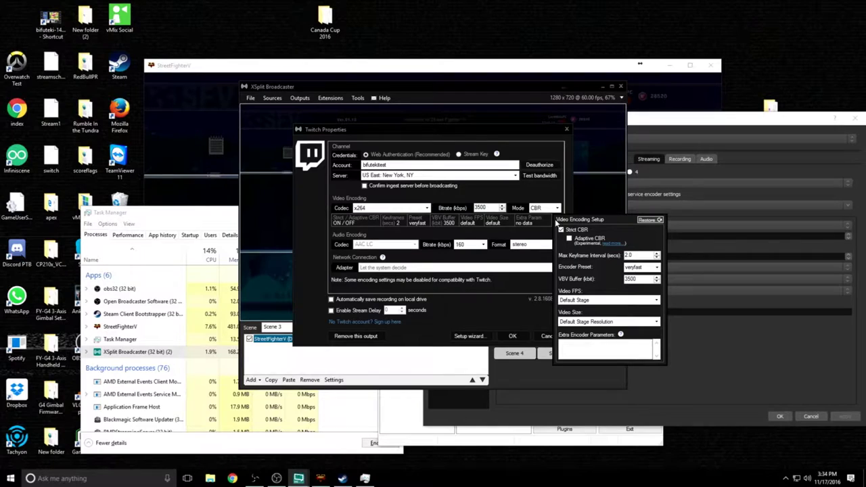
click(551, 222)
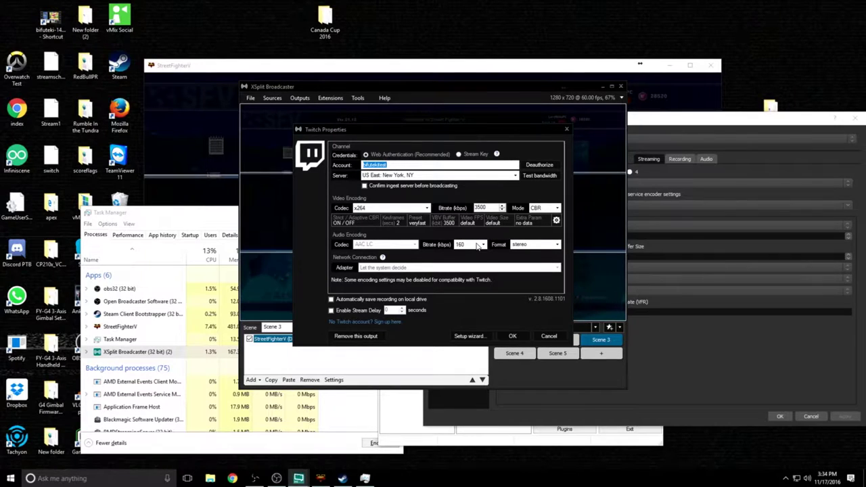
click(556, 220)
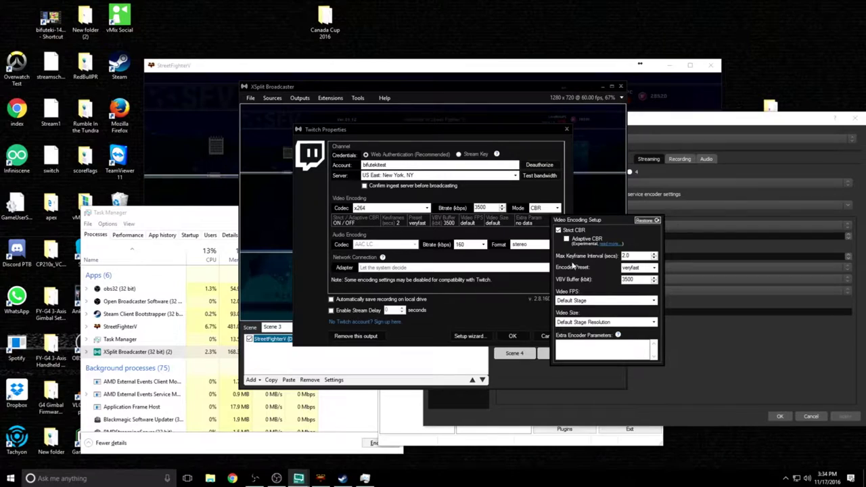
click(562, 103)
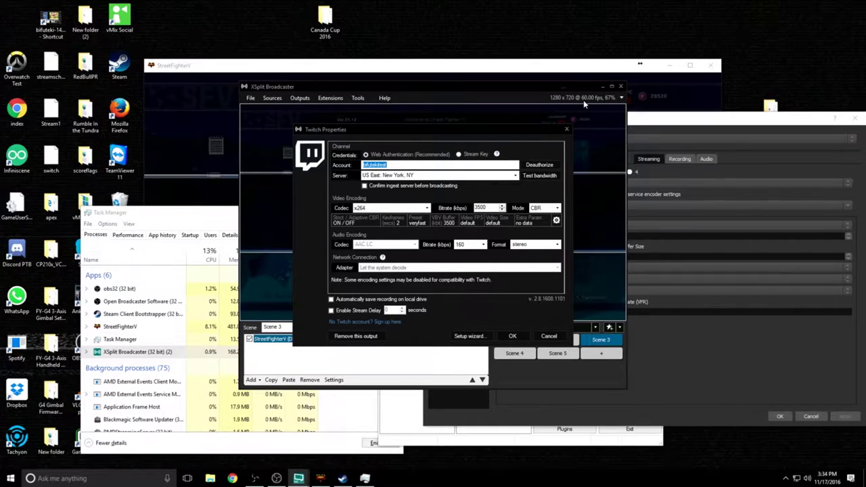
- Accept the Twitch output properties, switch to Street Fighter V, dismiss the current missions notice and enter Training mode
click(512, 336)
click(321, 66)
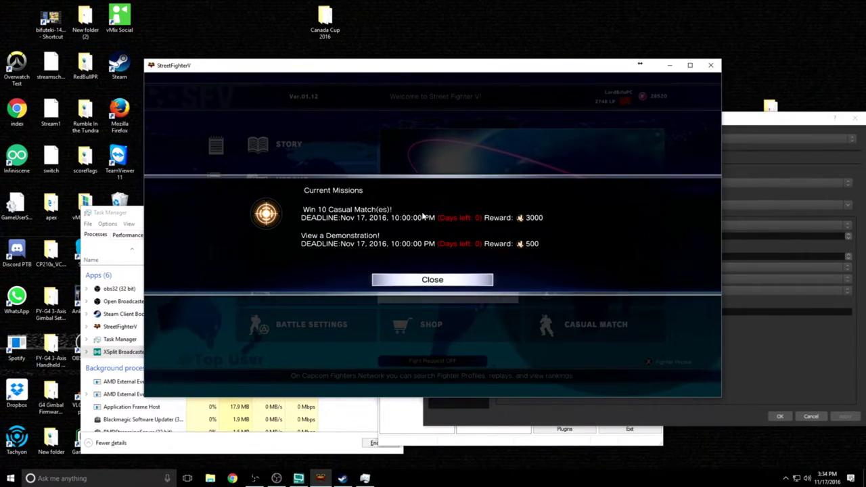
key(Return)
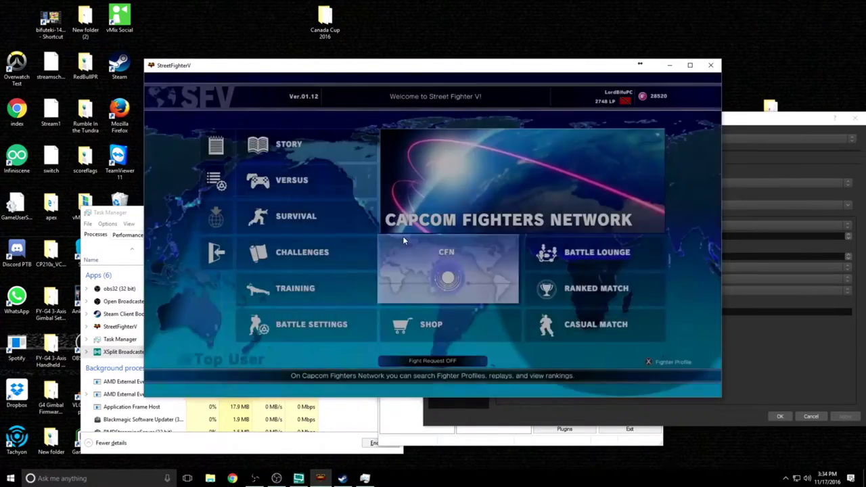
key(Left)
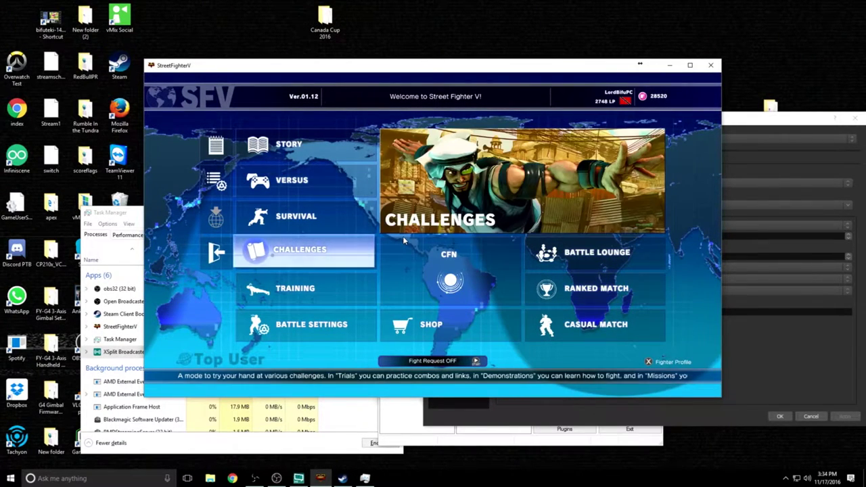
key(Up)
key(Left)
key(Right)
key(Down)
key(Down)
key(Return)
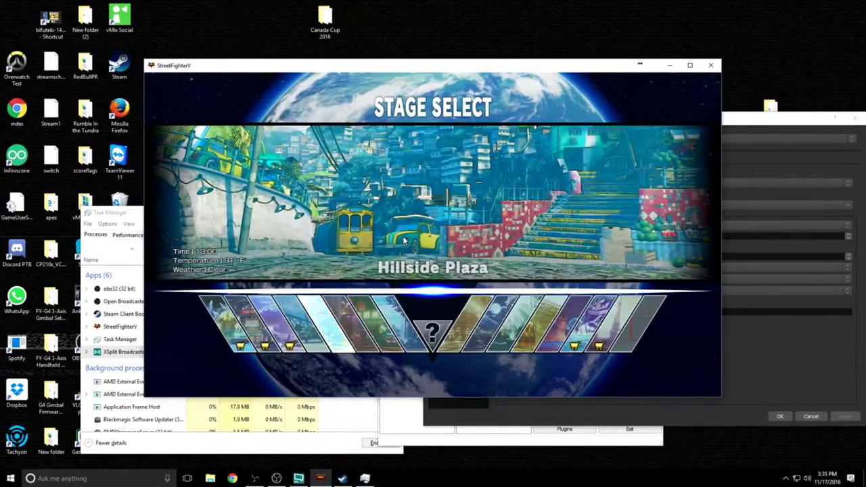
- Set up the training match on the Hillside Plaza stage with Rashid against a CPU-controlled F.A.N.G
key(Return)
key(Down)
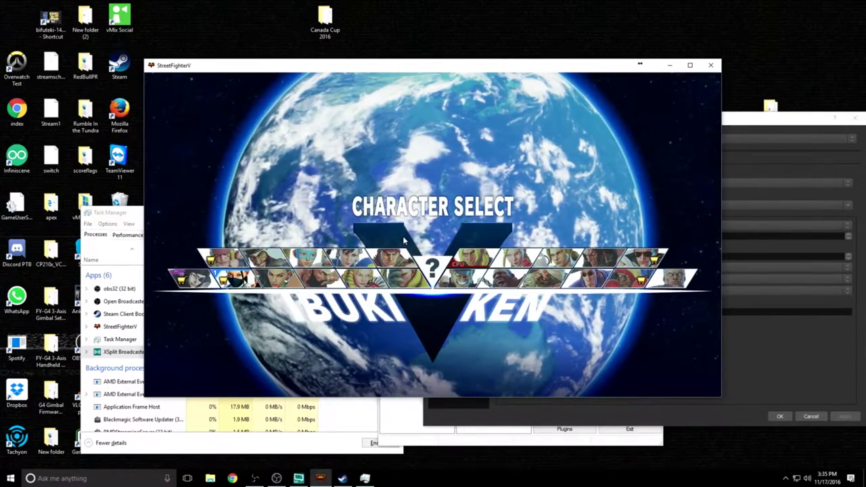
key(Right)
key(Up)
key(Return)
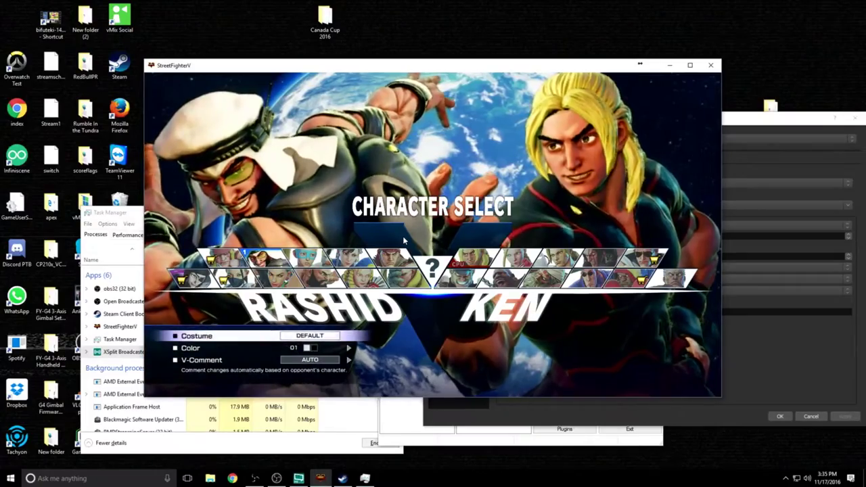
key(Return)
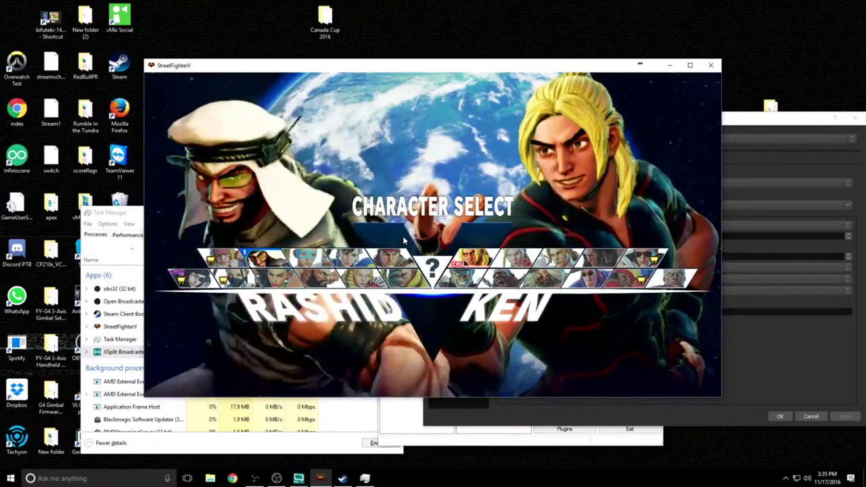
key(Right)
key(Right)
key(Return)
key(Return)
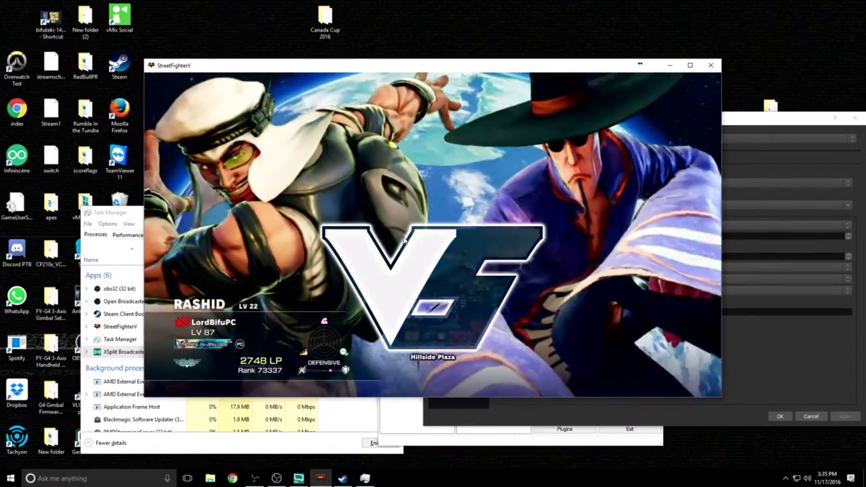
- Accept OBS Studio's settings and arrange the game, streaming program and Task Manager windows so the process list stays unobstructed
click(778, 421)
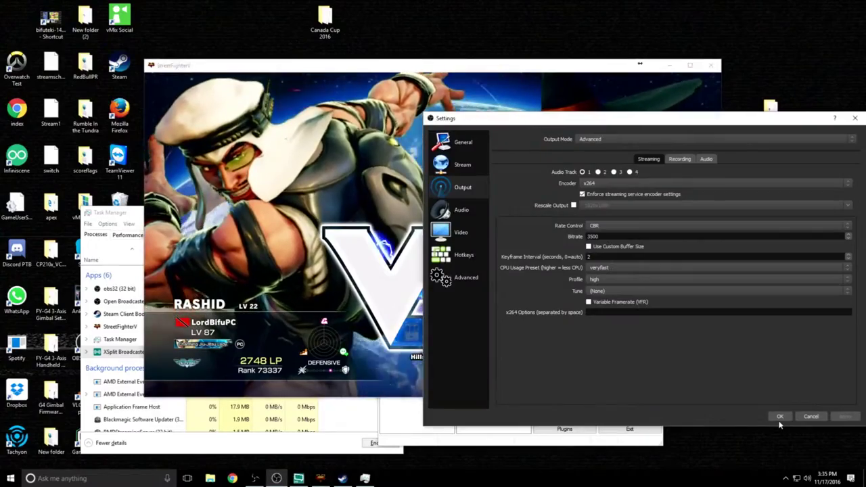
click(778, 416)
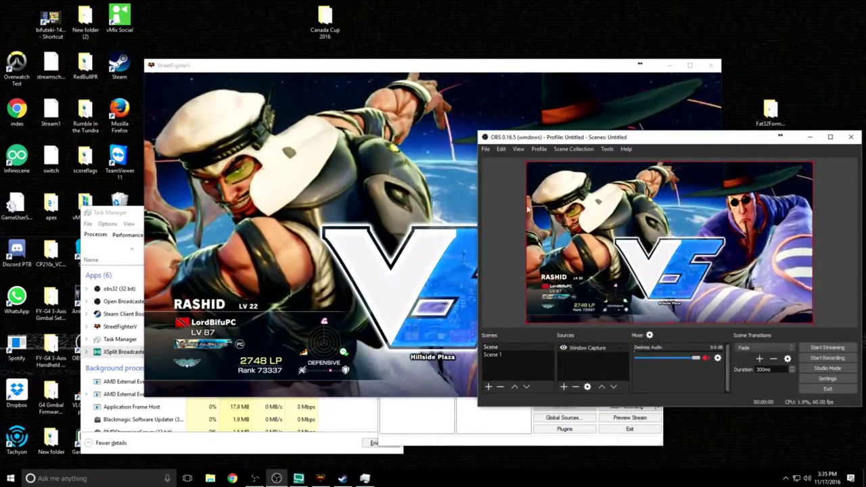
drag(277, 70, 124, 12)
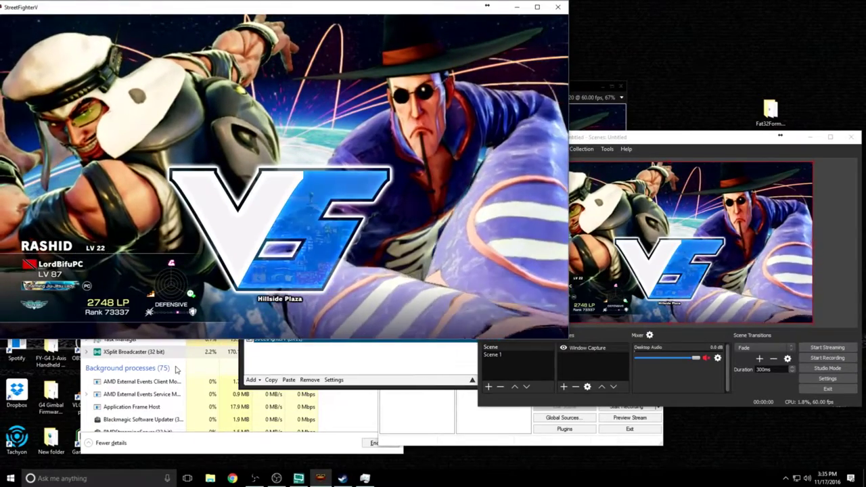
click(175, 366)
drag(170, 212, 195, 201)
drag(587, 86, 421, 181)
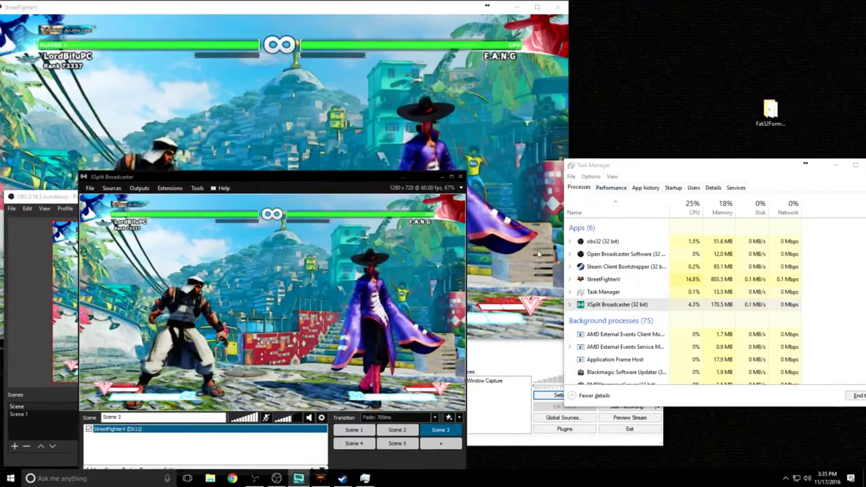
click(501, 360)
drag(558, 255, 408, 189)
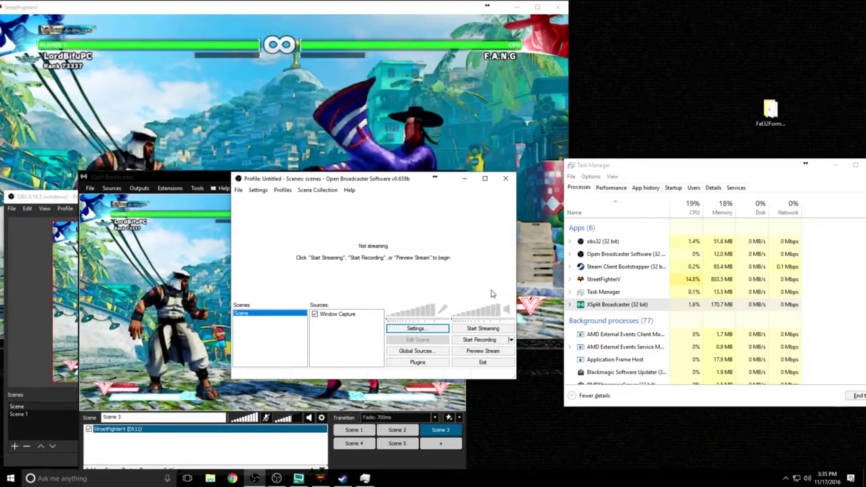
- Start streaming from classic OBS, pause the training battle, and sort Task Manager's processes by CPU usage with the highest first
click(483, 328)
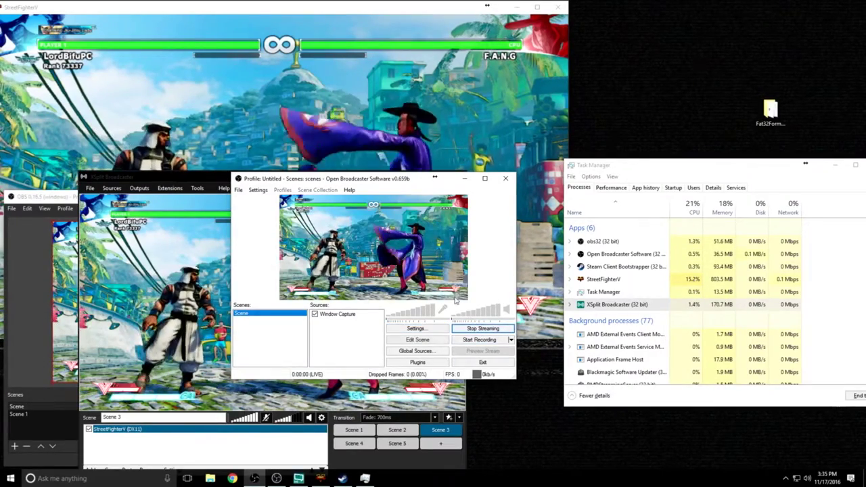
click(387, 141)
key(Escape)
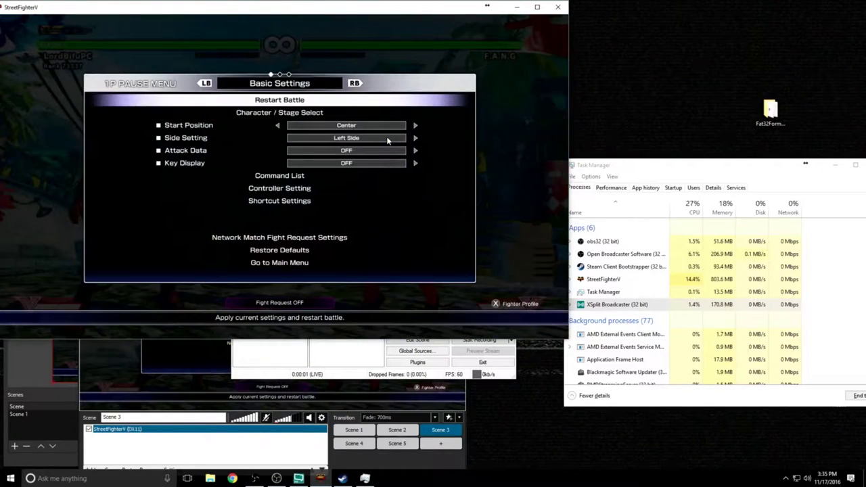
click(649, 253)
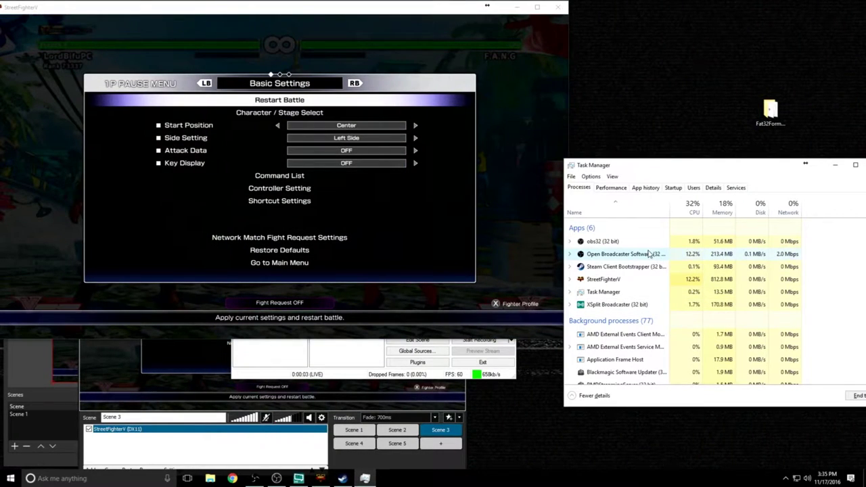
click(632, 212)
click(685, 209)
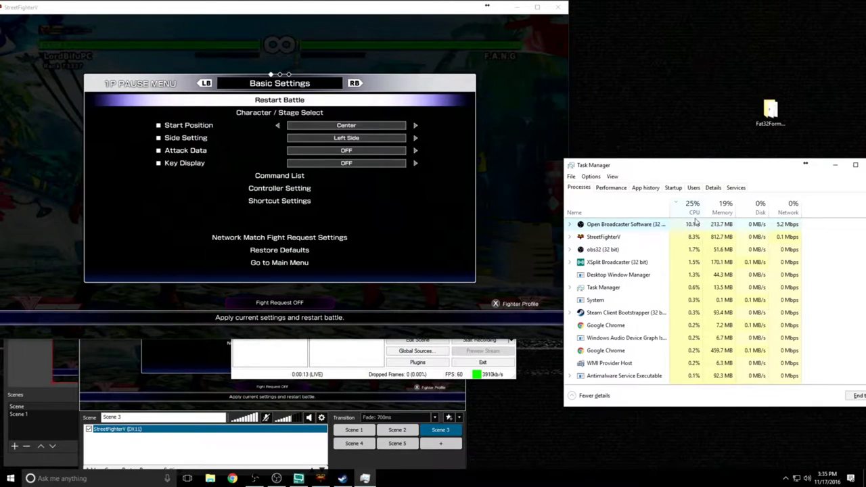
- Set the training start position to Right Corner and restart the battle
click(361, 194)
key(Down)
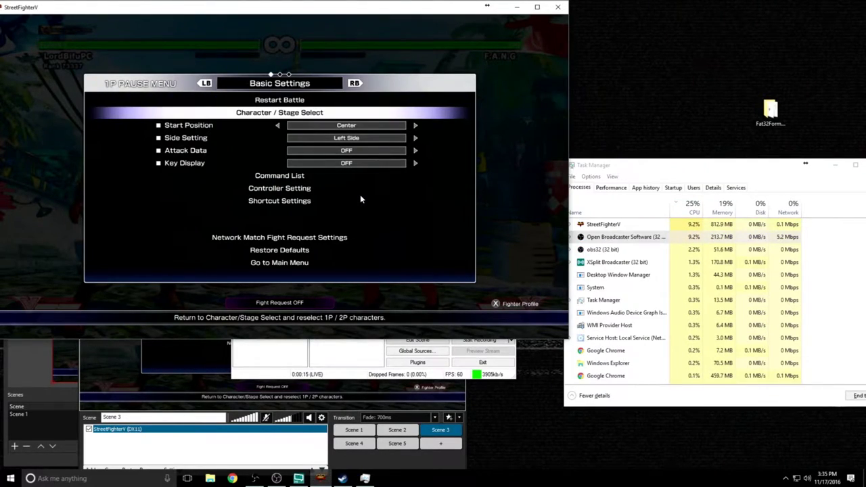
key(Down)
key(Right)
key(Up)
key(Up)
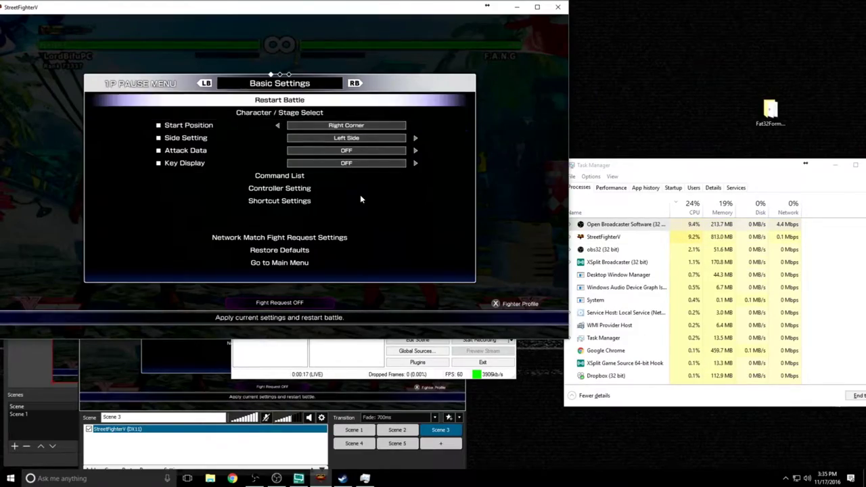
key(Return)
- Back Rashid away, activate his V-Trigger whirlwind and attack F.A.N.G alongside it to load the classic OBS stream
key(Left)
key(Left)
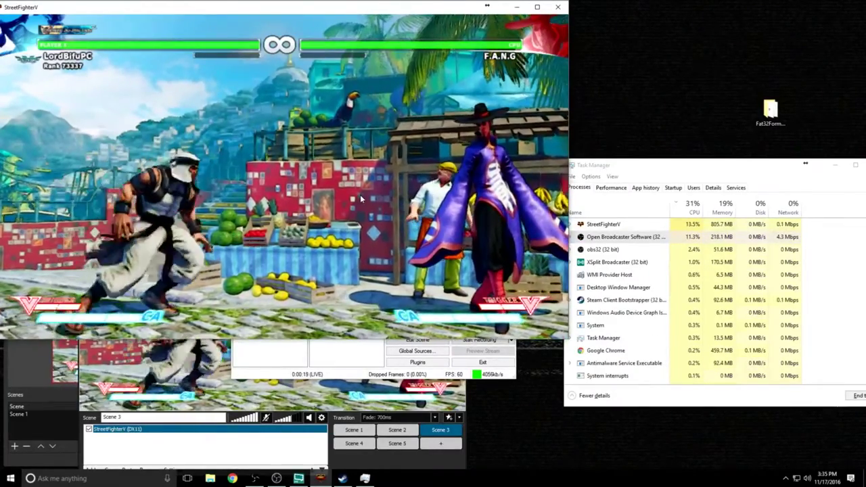
key(Left)
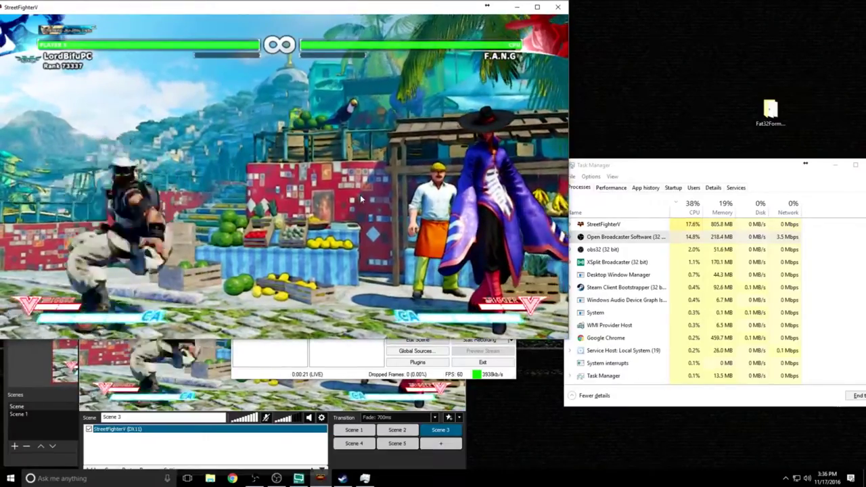
key(Right)
key(Right)
key(o+l)
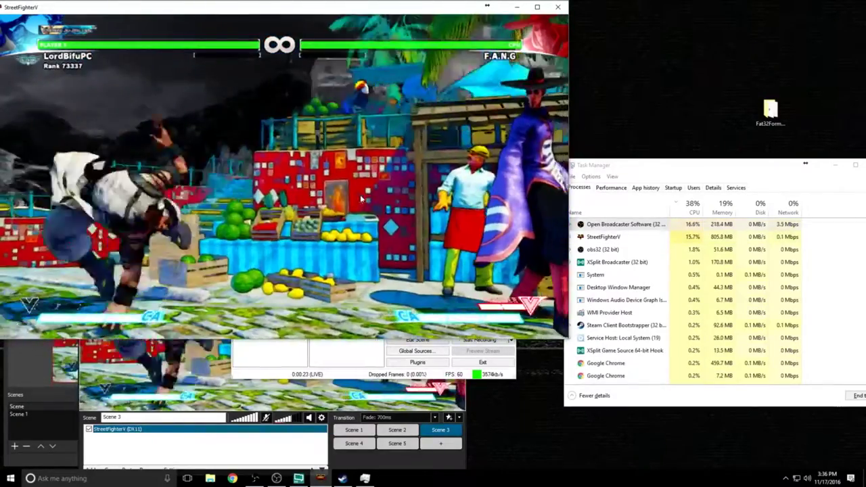
key(Right)
key(Right)
key(o)
key(Down)
key(Left)
key(l)
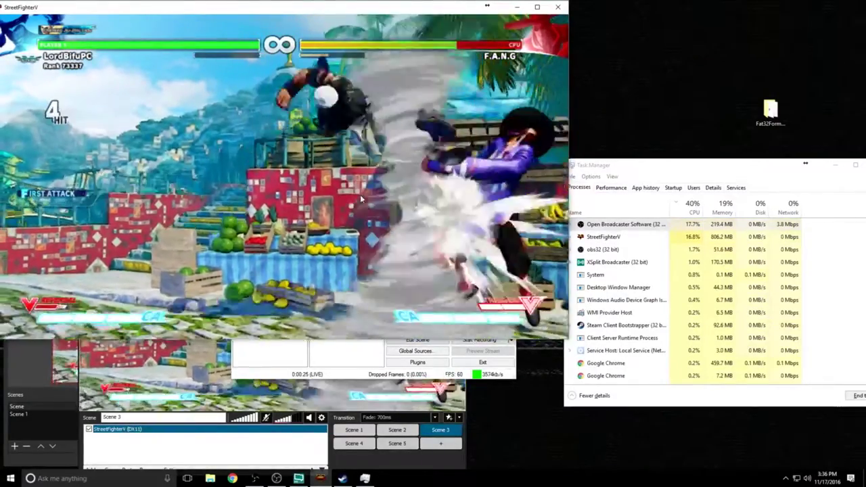
- Repeat the V-Trigger whirlwind attack against F.A.N.G while classic OBS keeps streaming
key(Left)
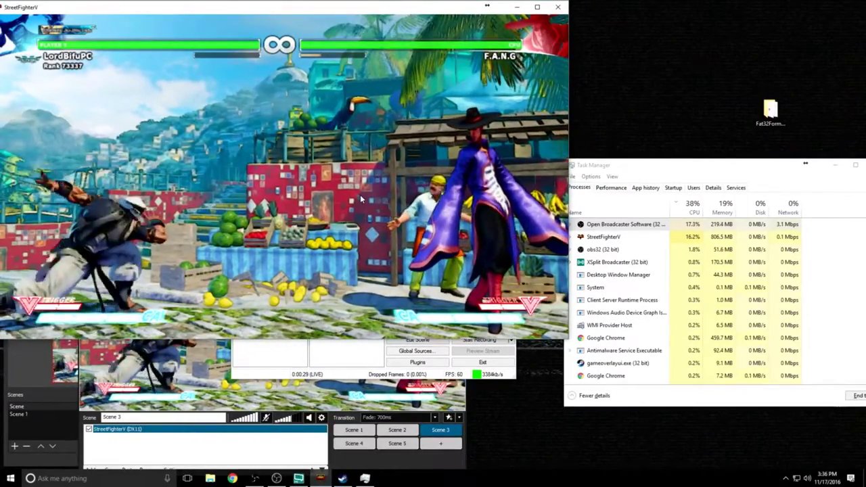
key(o+l)
key(Right)
key(Right)
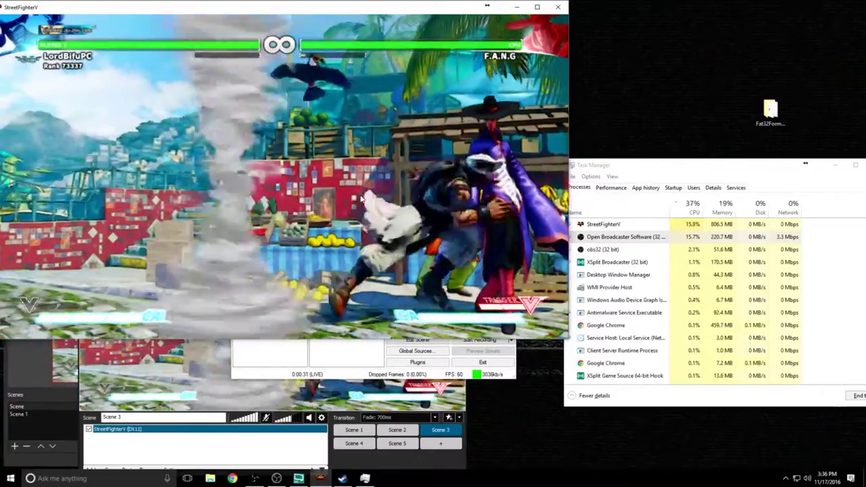
key(o)
key(Down)
key(Left)
key(l)
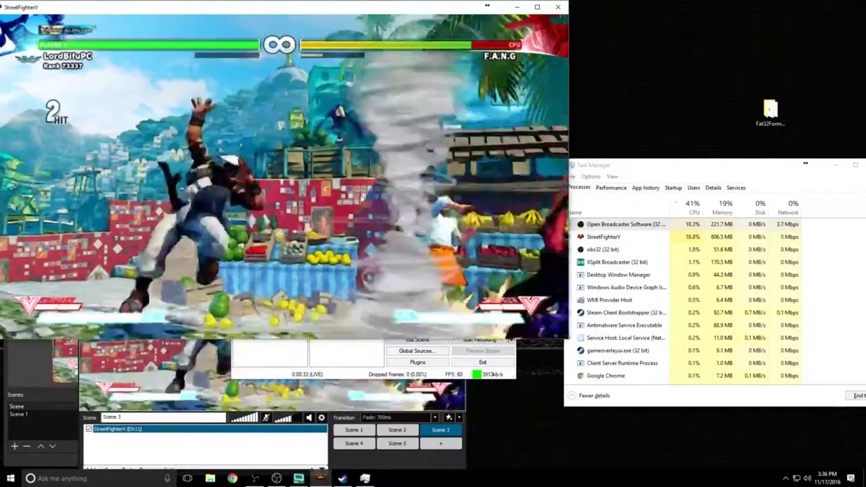
- Restart the training battle, activate the V-Trigger whirlwind and follow it in with a special attack on F.A.N.G
key(Escape)
key(Return)
key(Right)
key(Left)
key(o+l)
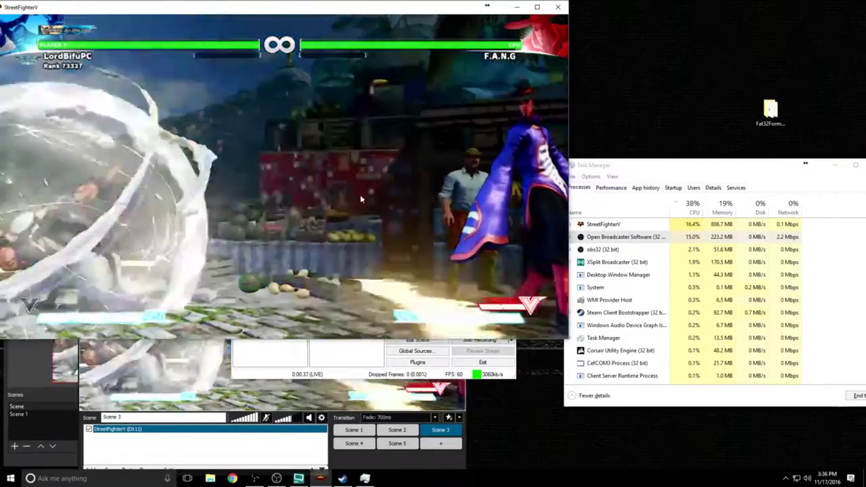
key(Right)
key(Right)
key(Down)
key(Right)
key(o)
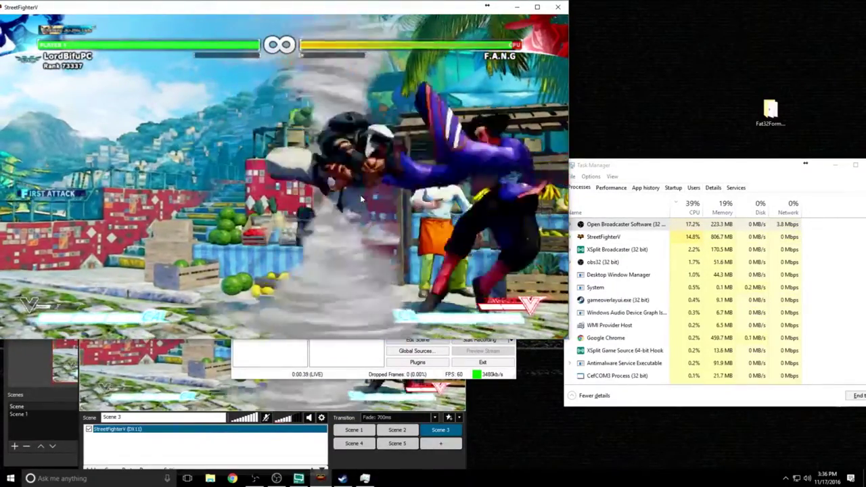
- Restart the battle once more and chain the V-Trigger whirlwind with several special attacks to keep on-screen motion high
key(Escape)
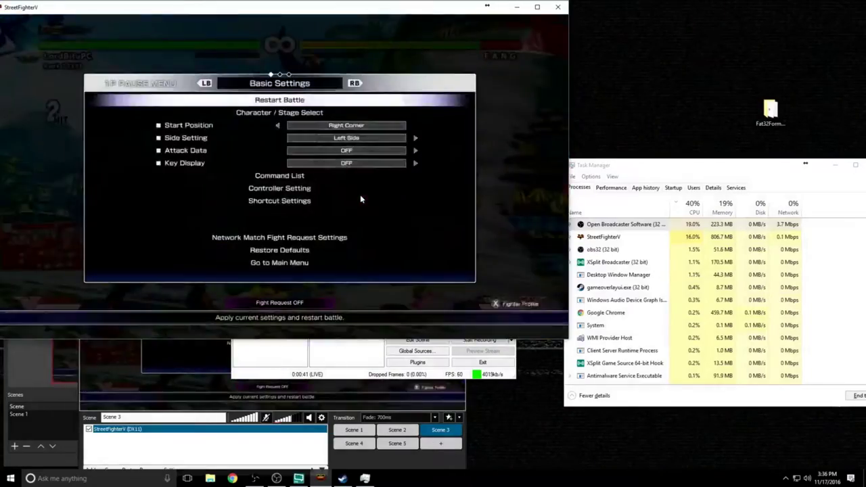
key(Return)
key(Left)
key(Left)
key(o+l)
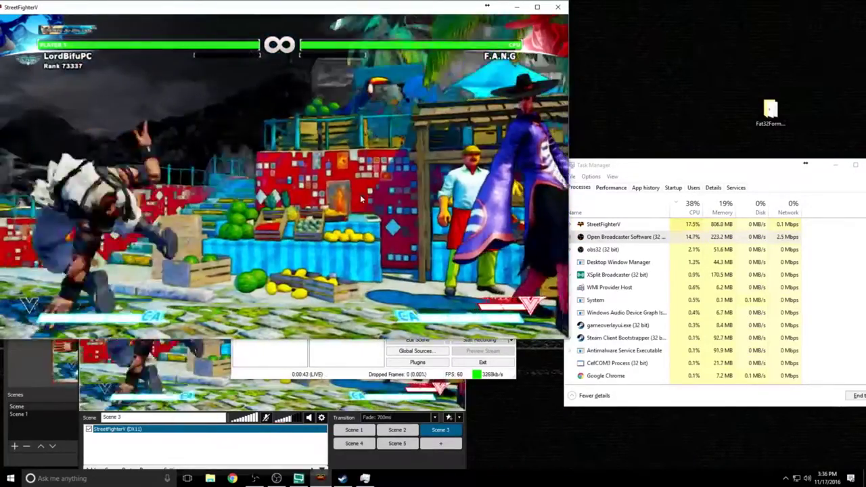
key(Right)
key(Right)
key(Down)
key(Right)
key(o)
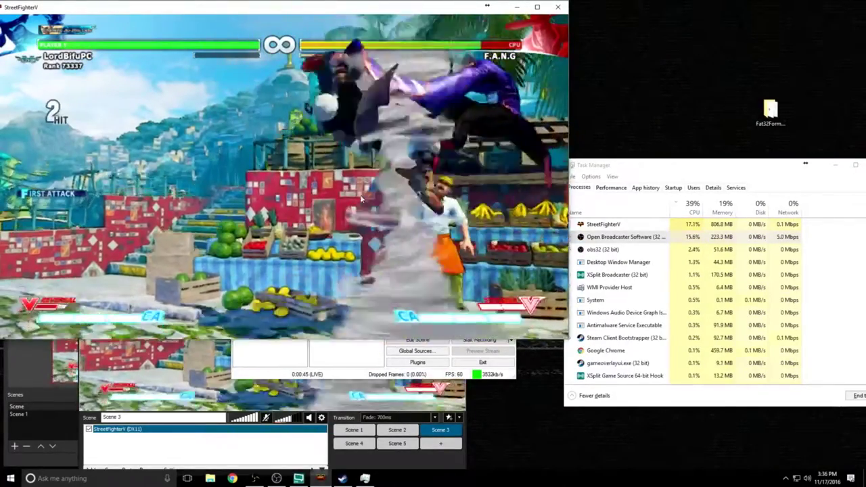
key(Down)
key(Right)
key(Down)
key(Right)
key(l)
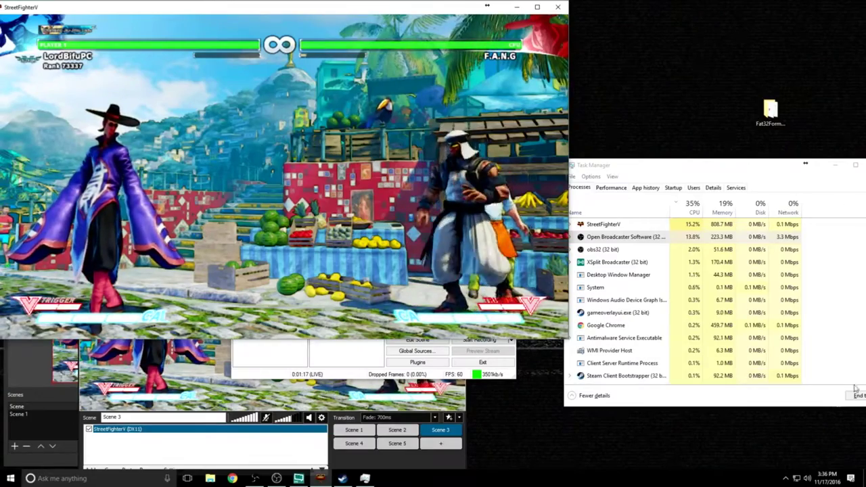
- End the classic OBS stream, put its window away, and start streaming from OBS Studio
click(318, 364)
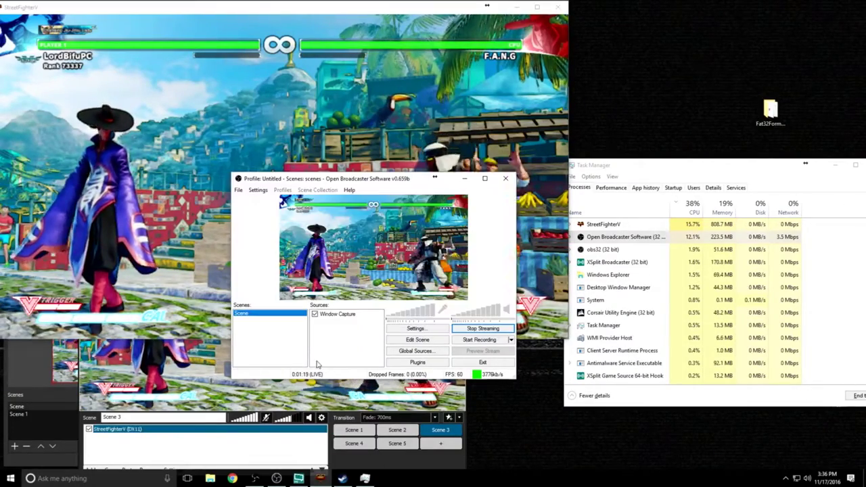
click(464, 180)
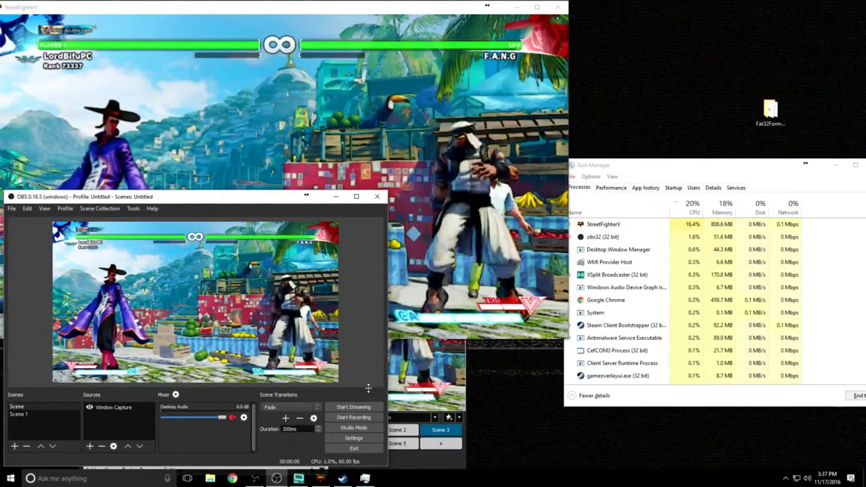
click(353, 406)
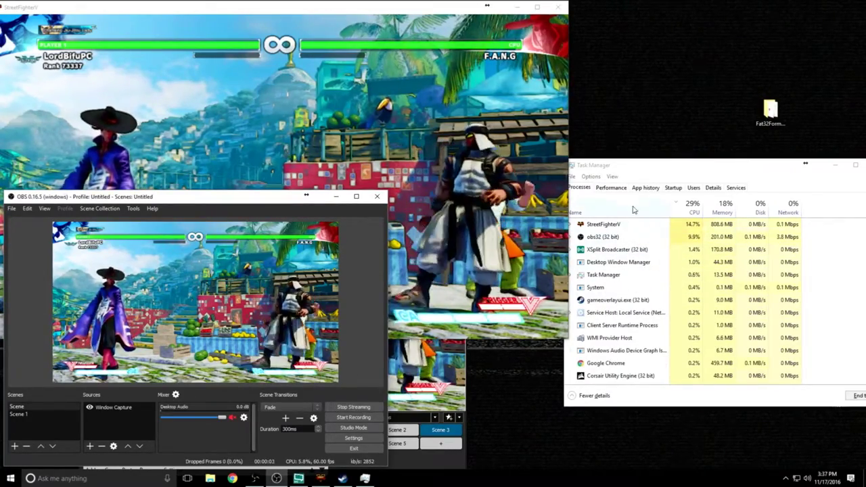
- Check the obs32 process's CPU usage while playing Street Fighter V, and end the OBS Studio stream and minimise its window
click(623, 238)
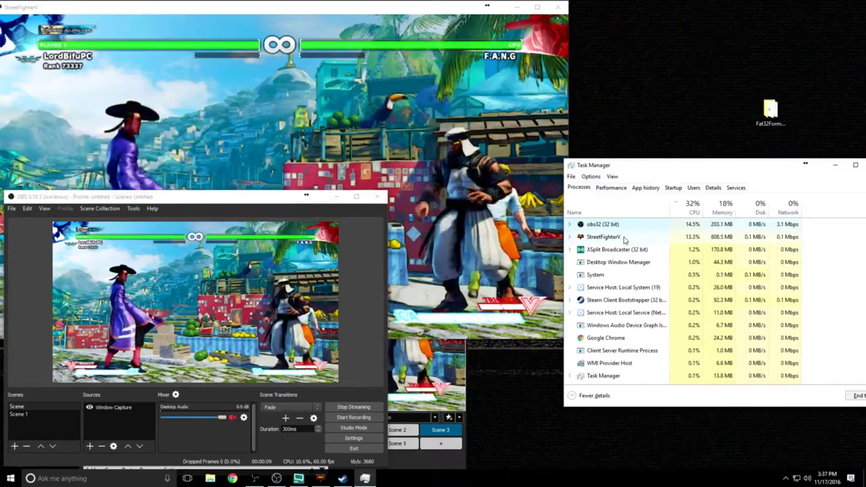
click(473, 150)
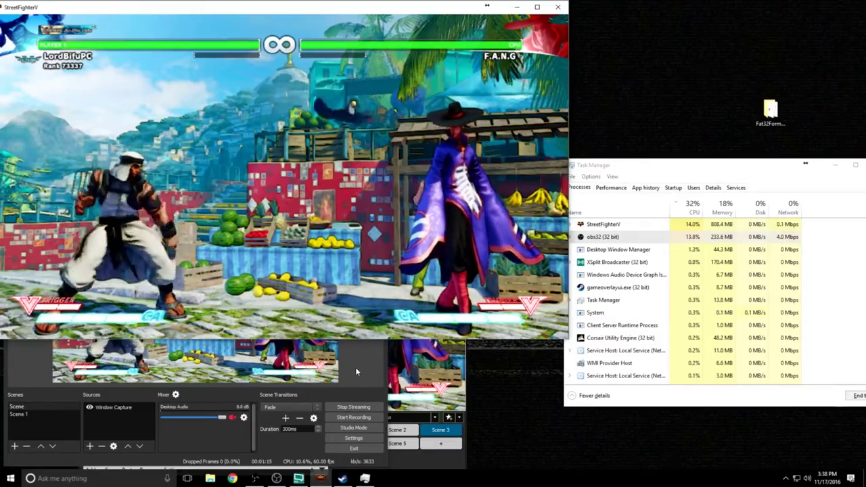
click(353, 406)
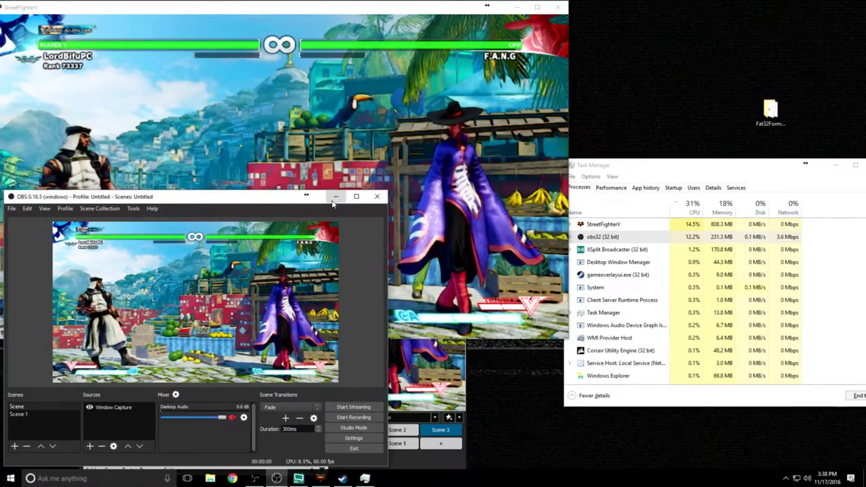
click(335, 197)
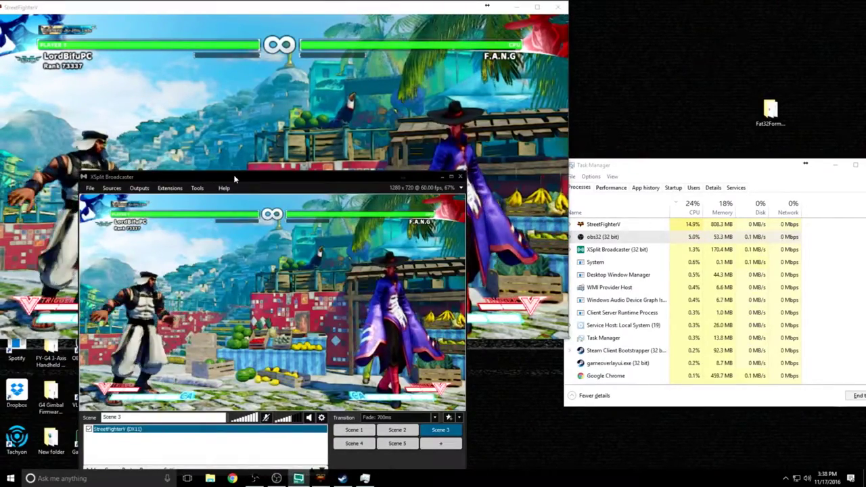
- Move the XSplit Broadcaster window fully into view and bring up the OBS Studio and classic OBS windows behind it
drag(234, 175, 278, 155)
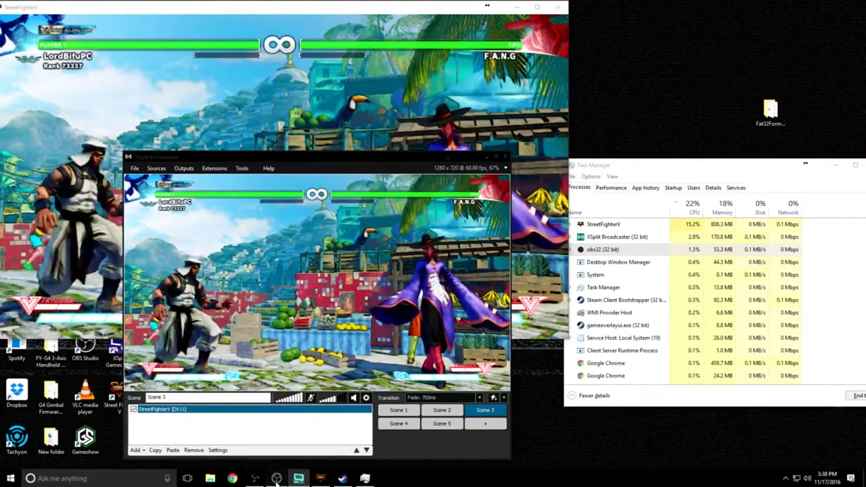
click(276, 479)
click(255, 478)
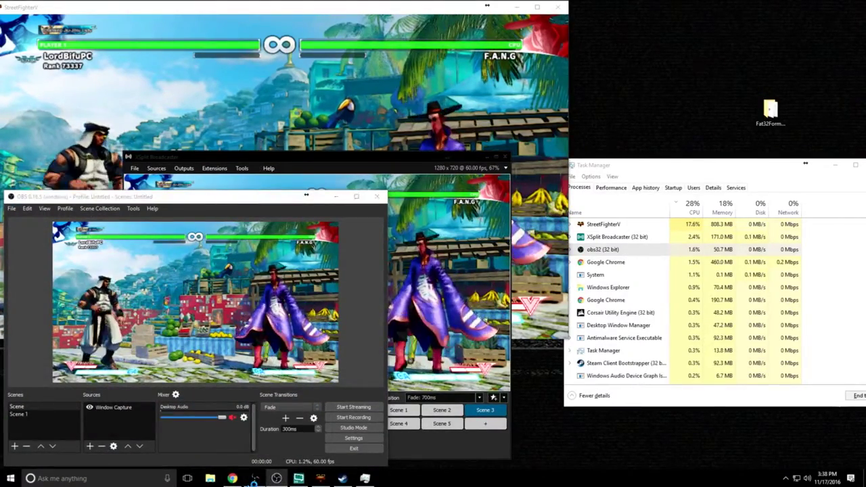
click(309, 159)
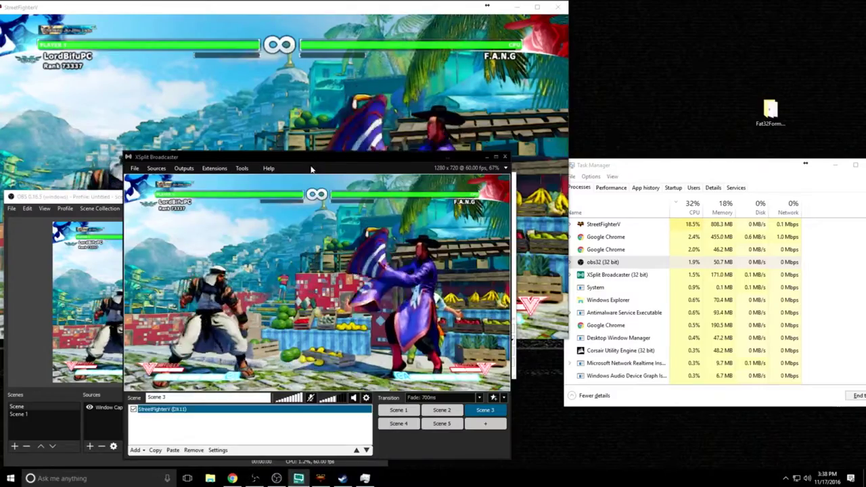
- Raise the Task Manager window, select the XSplit Broadcaster process, and start XSplit streaming to the Twitch - bifutekitest output
drag(635, 172, 636, 124)
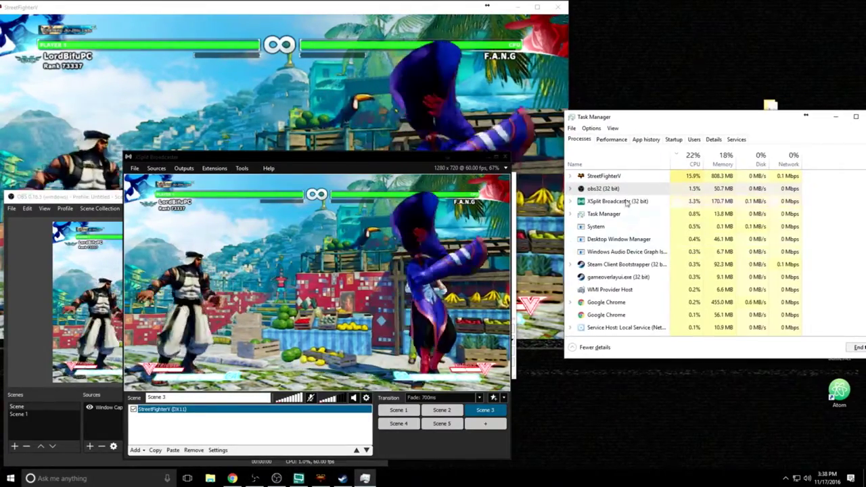
click(616, 203)
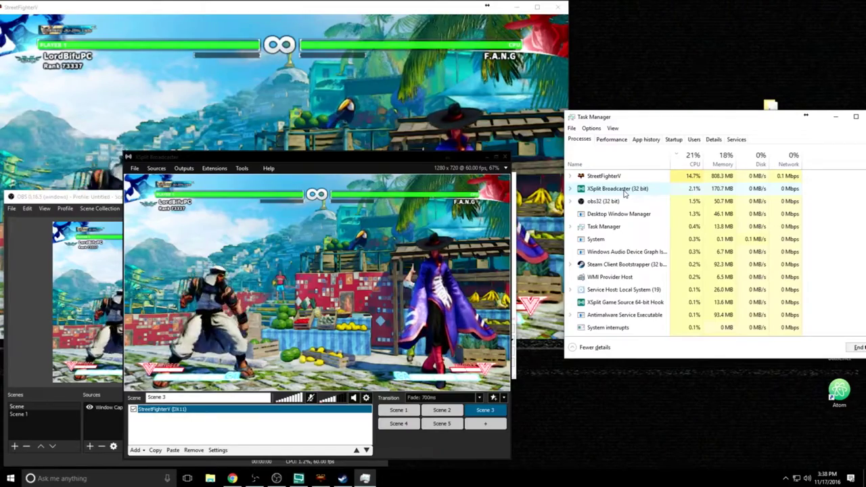
click(237, 210)
click(184, 169)
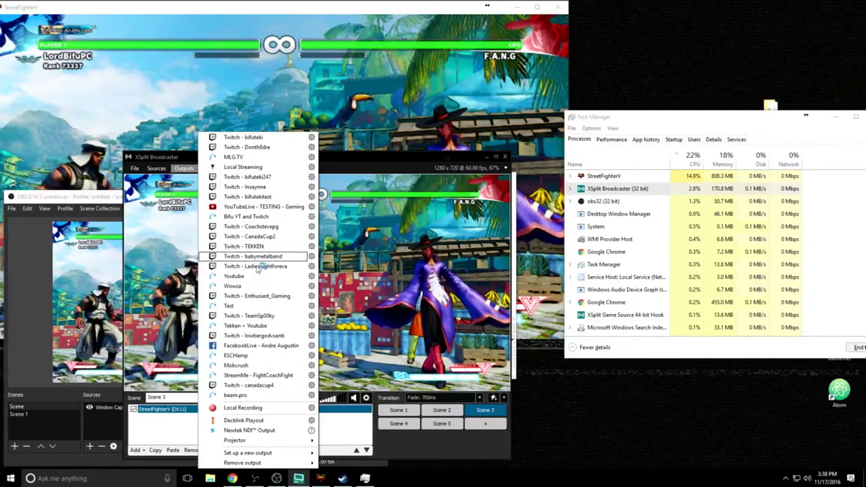
click(256, 196)
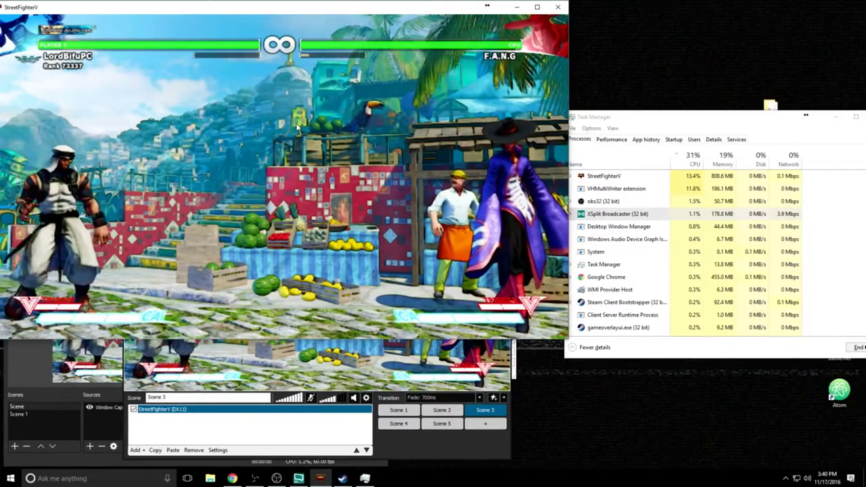
- Check the XSplit Broadcaster and VHMultiWriter extension CPU usage during gameplay, and stop the Twitch - bifutekitest stream
click(619, 203)
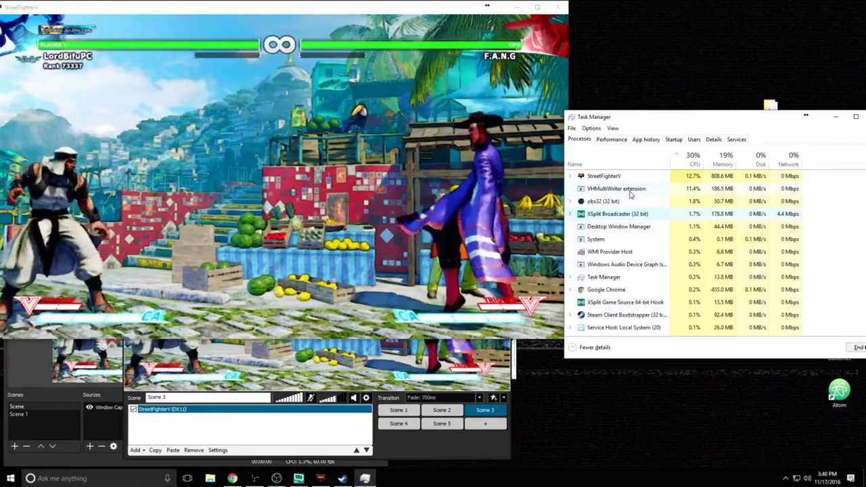
click(233, 170)
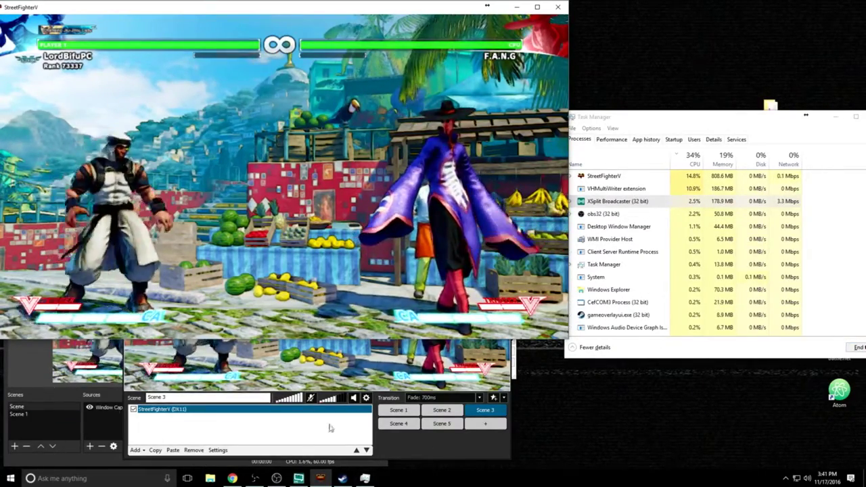
click(161, 425)
click(183, 168)
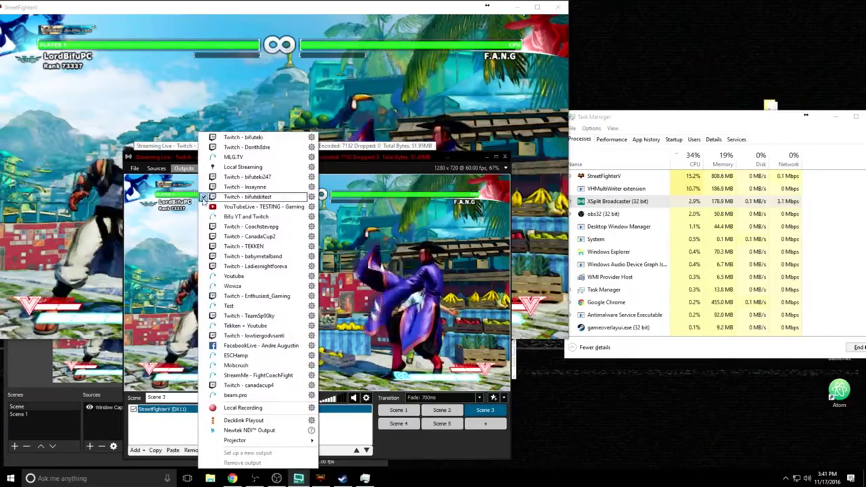
click(245, 200)
- Minimise XSplit Broadcaster, start streaming from OBS Studio again, and select the obs32 process in Task Manager
click(36, 370)
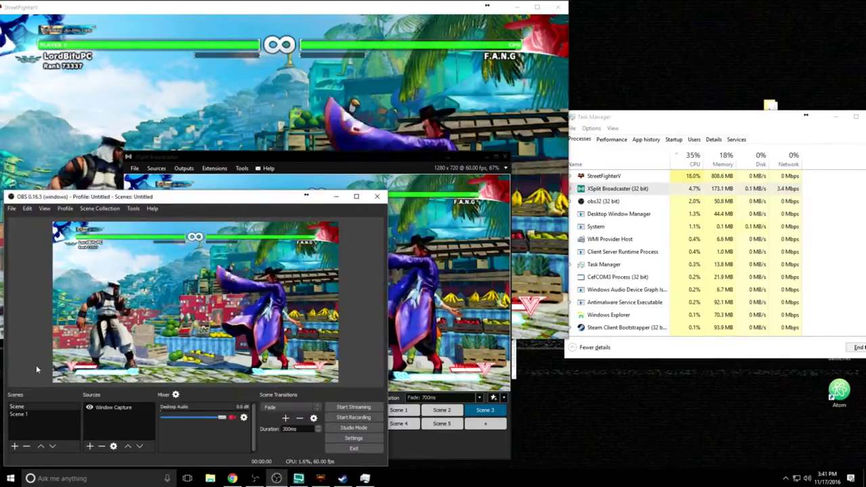
click(489, 153)
click(472, 157)
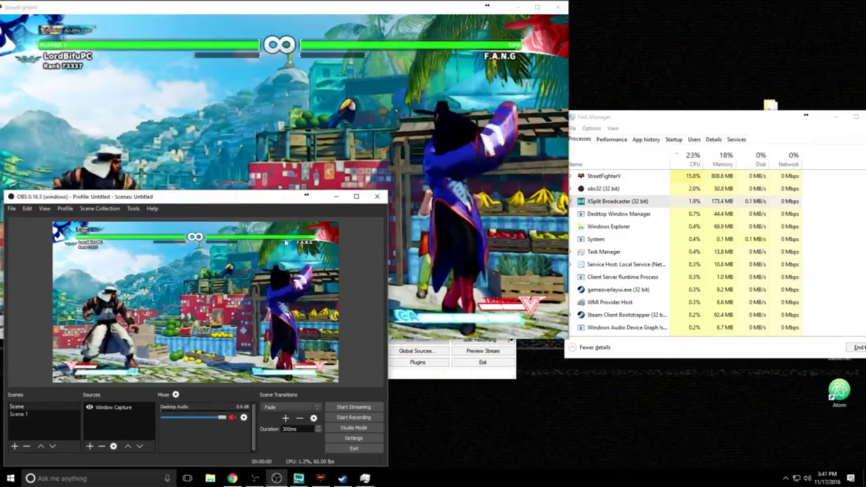
click(353, 407)
click(458, 155)
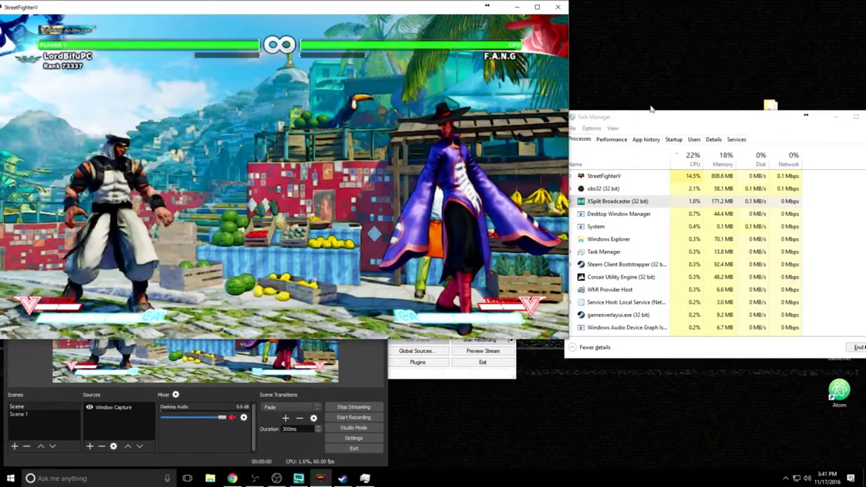
click(640, 182)
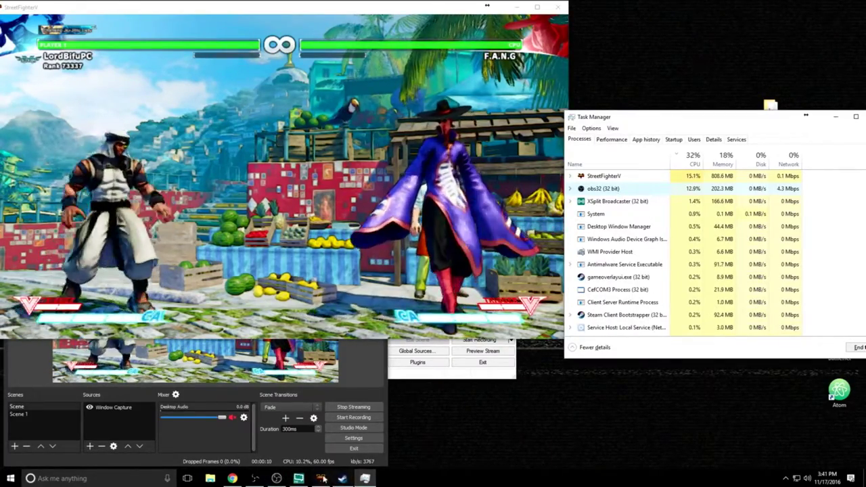
- Close the open Steam chat window and return to Task Manager's process list
click(344, 478)
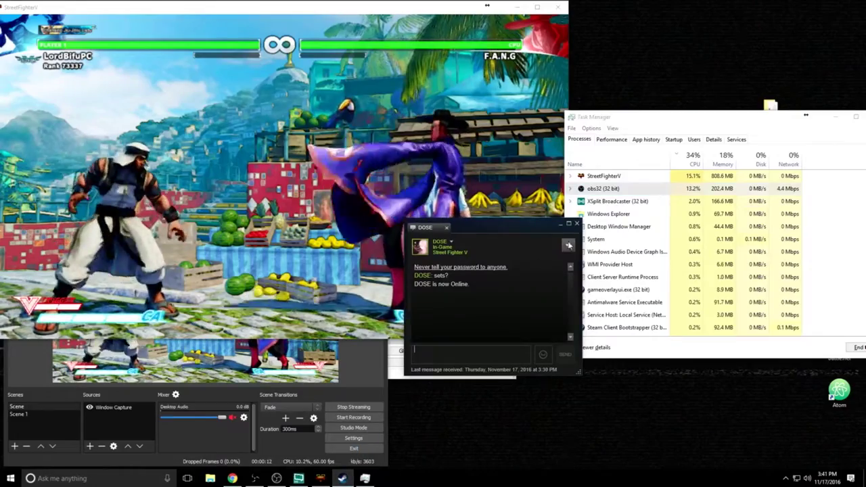
click(578, 225)
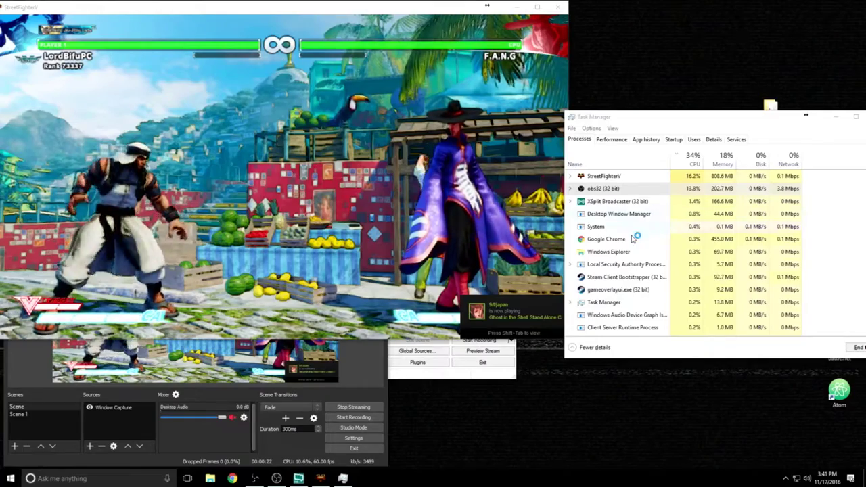
click(749, 277)
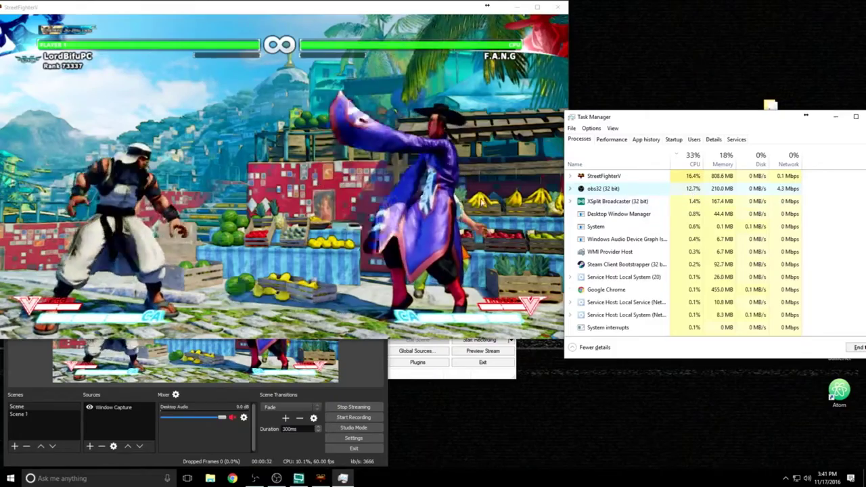
- Attack F.A.N.G with the V-Trigger whirlwind while OBS Studio streams, and restart the training battle
click(407, 202)
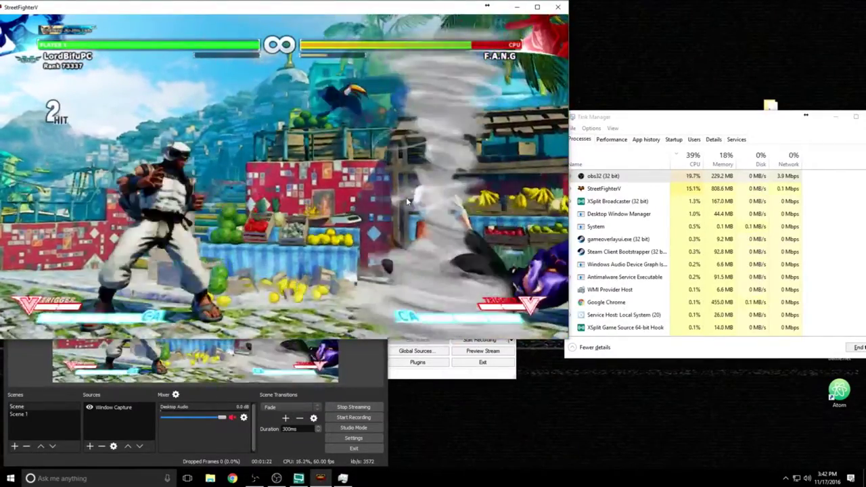
key(Escape)
key(Return)
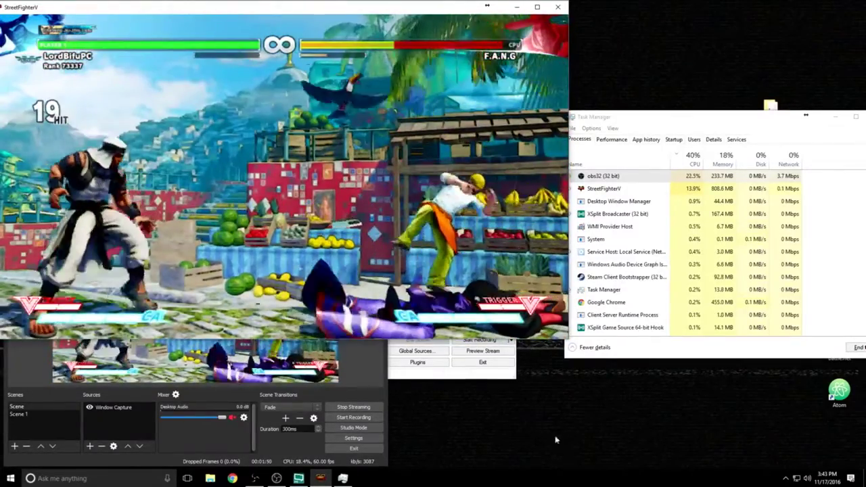
- Open the properties of XSplit's Twitch - Donth8dre output and authorize XSplit to use its Twitch account
click(299, 479)
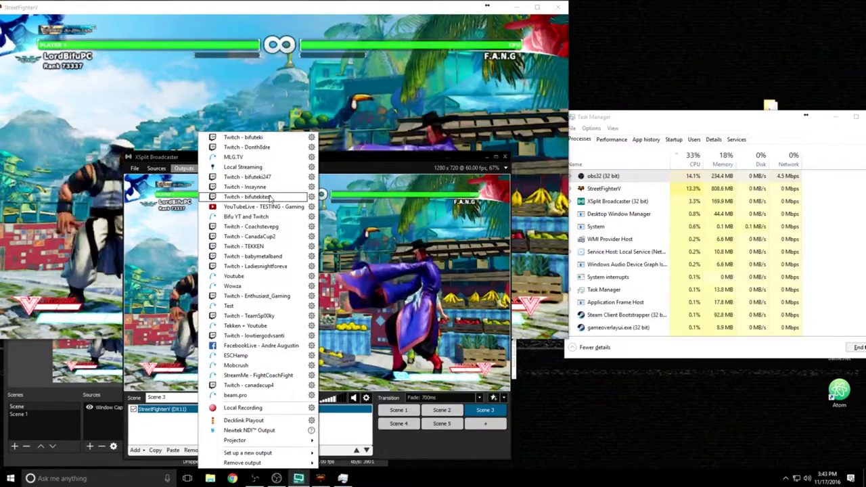
click(312, 147)
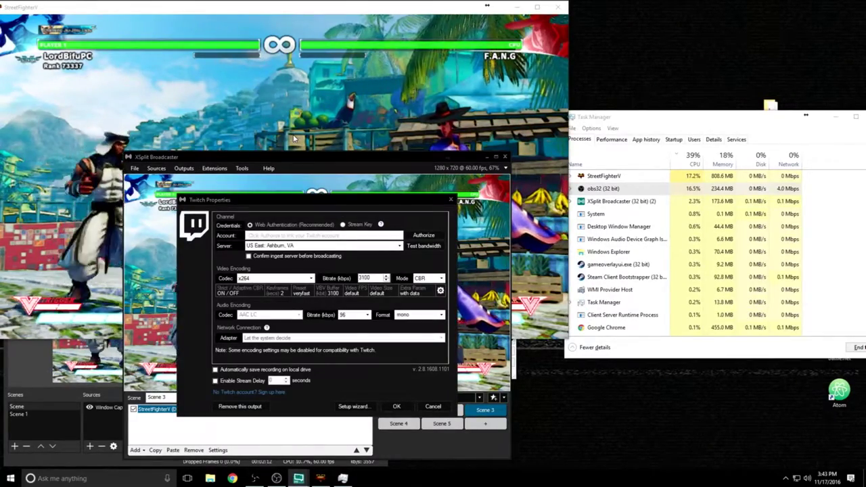
click(424, 235)
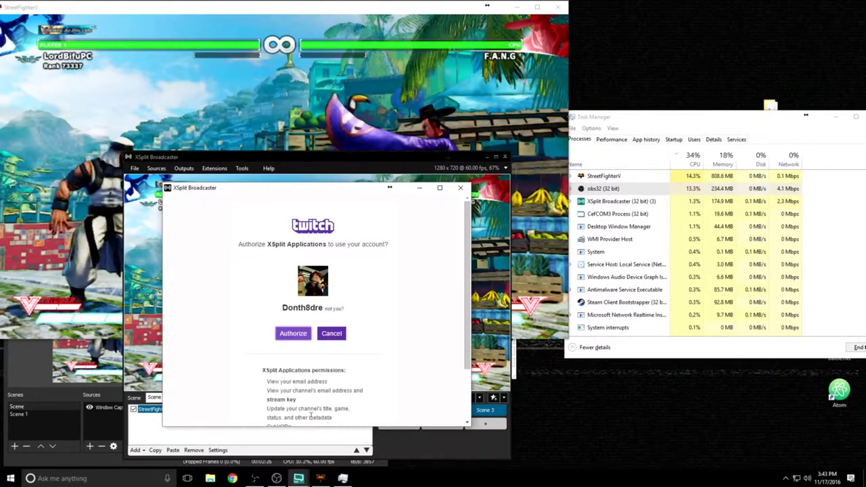
click(292, 334)
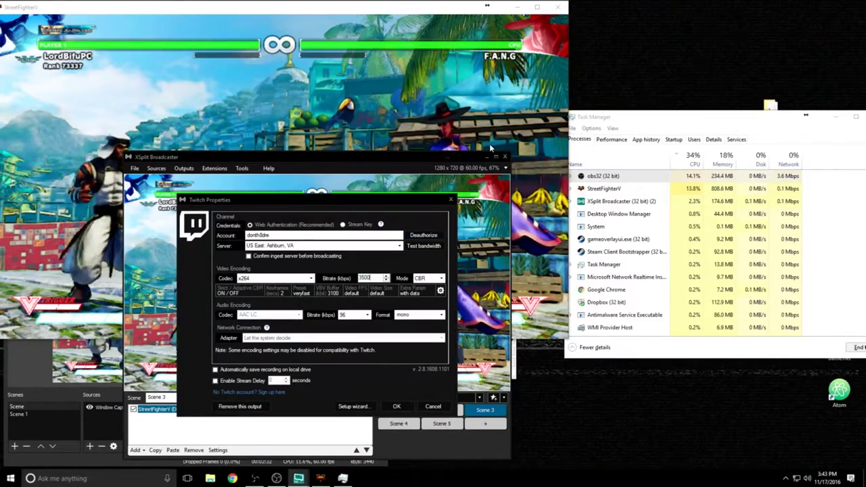
- Set the Twitch output's video bitrate to 3500 kbps and view its video encoding setup
text(3500)
click(440, 291)
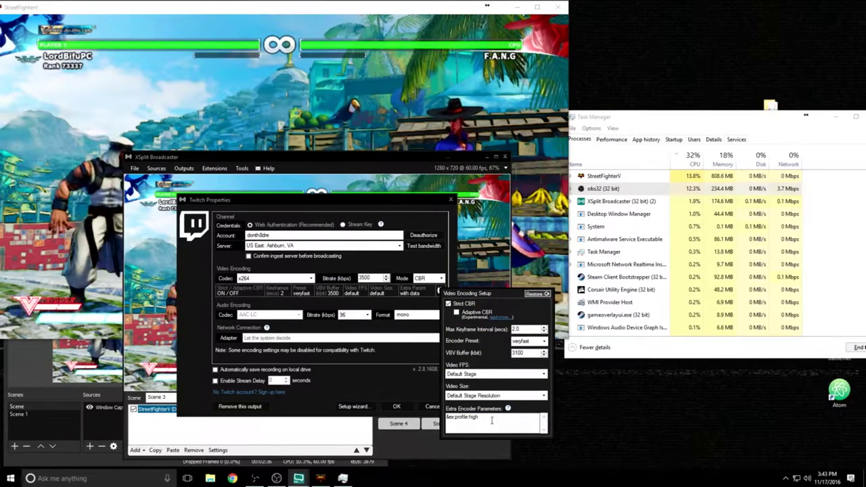
click(389, 412)
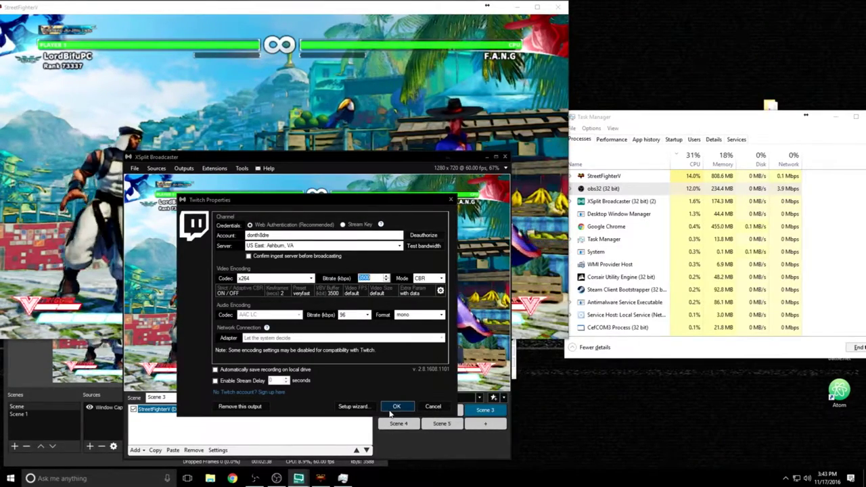
- Examine the extra encoder parameters in the output's video encoding setup and close the Twitch properties
click(440, 291)
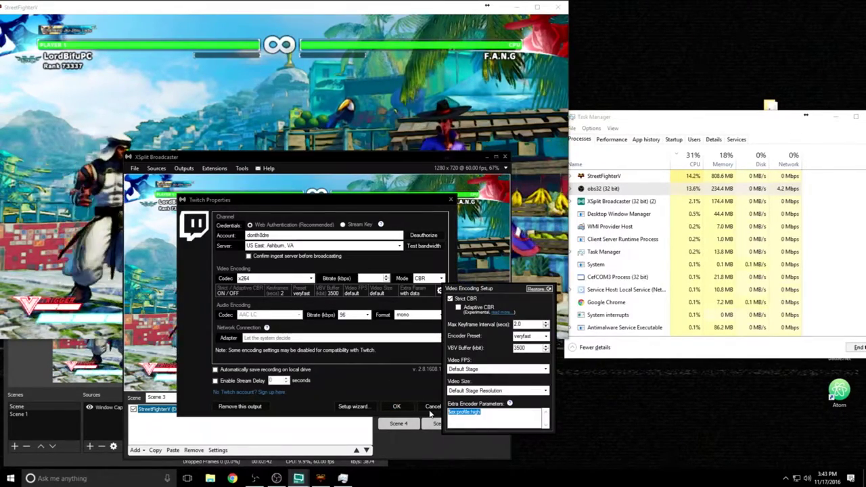
click(430, 412)
click(440, 291)
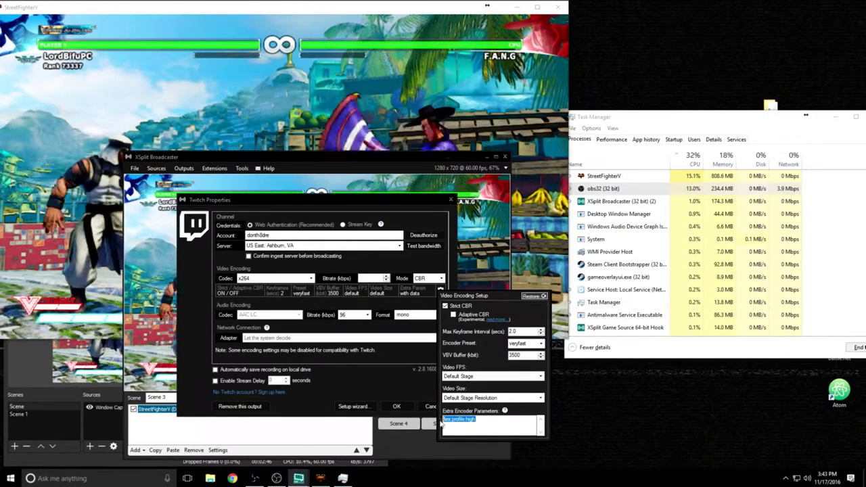
click(429, 413)
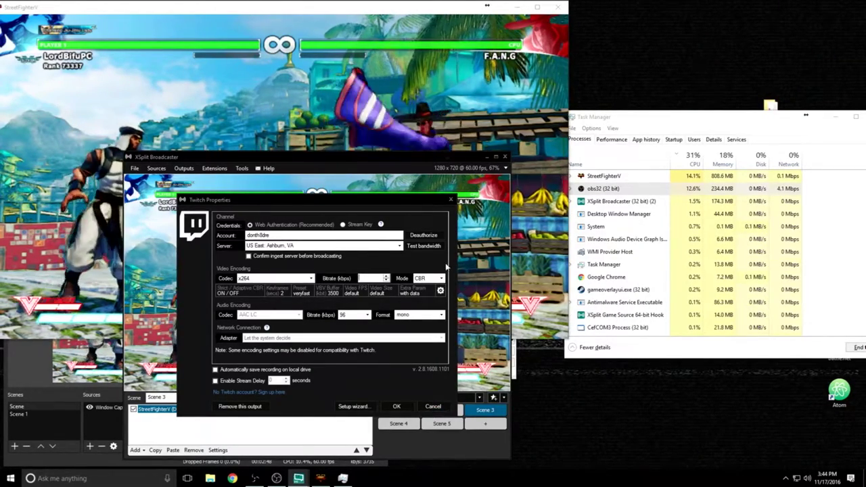
click(441, 291)
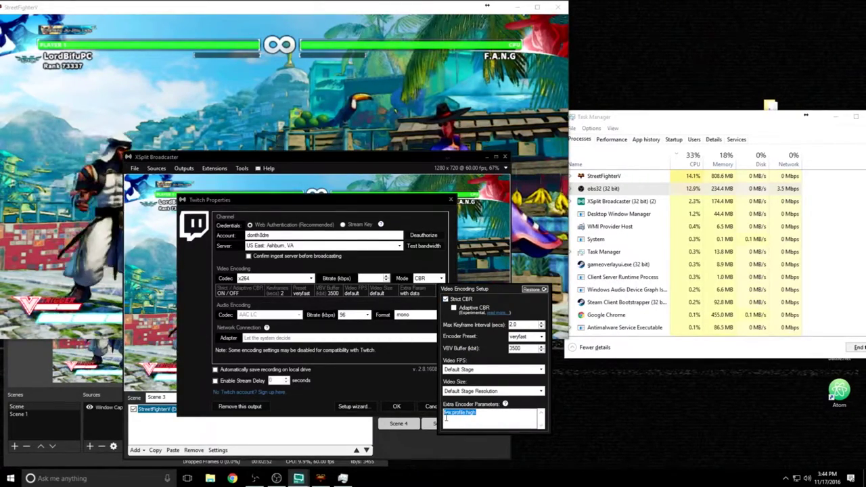
click(404, 396)
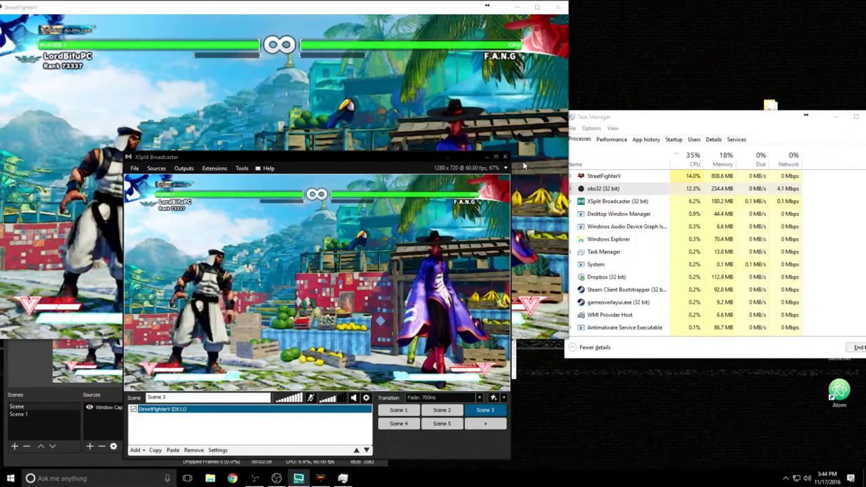
- Try to start streaming from XSplit to the Twitch - Donth8dre output and attack F.A.N.G with the whirlwind in the game
click(186, 169)
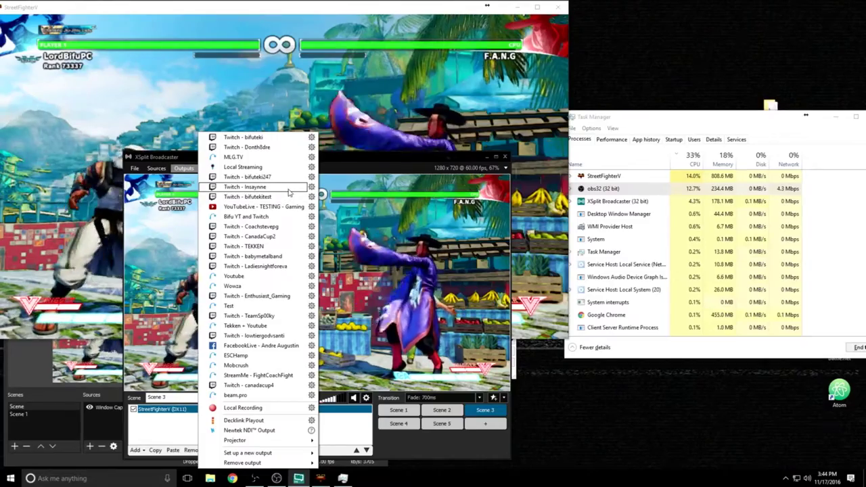
click(282, 147)
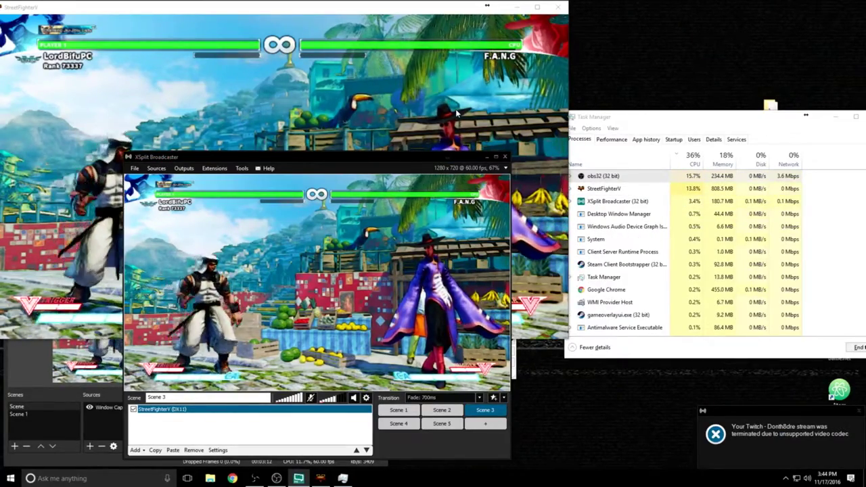
click(455, 109)
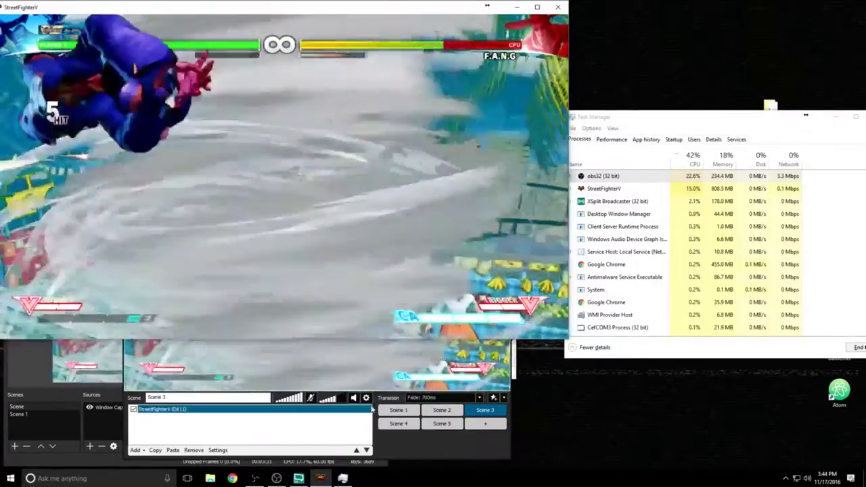
- Set the video bitrate of XSplit's Twitch - Donth8dre output to 3500 kbps and save its properties
click(360, 387)
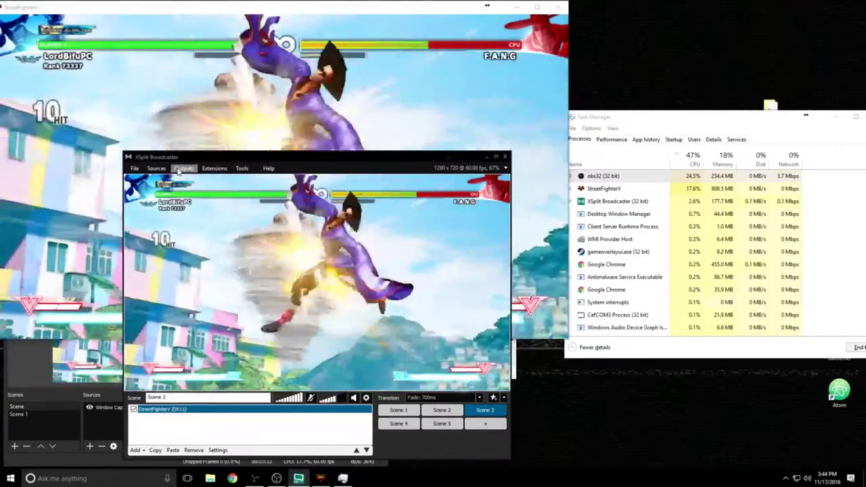
click(183, 167)
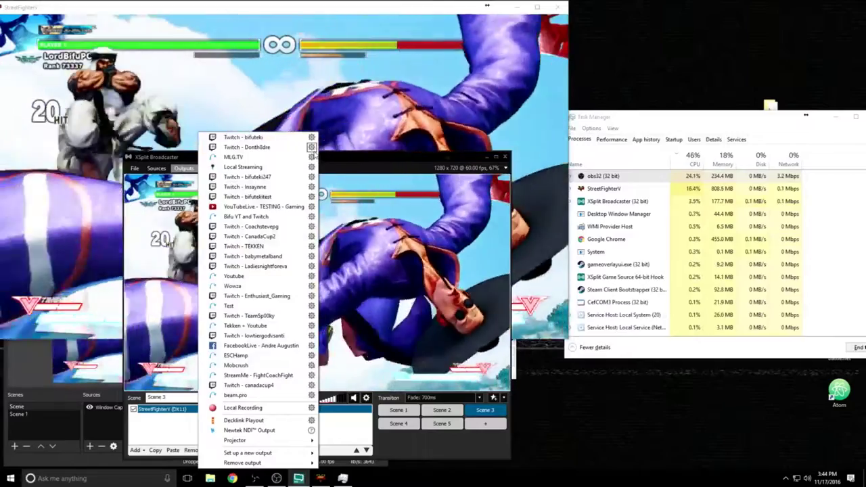
click(312, 148)
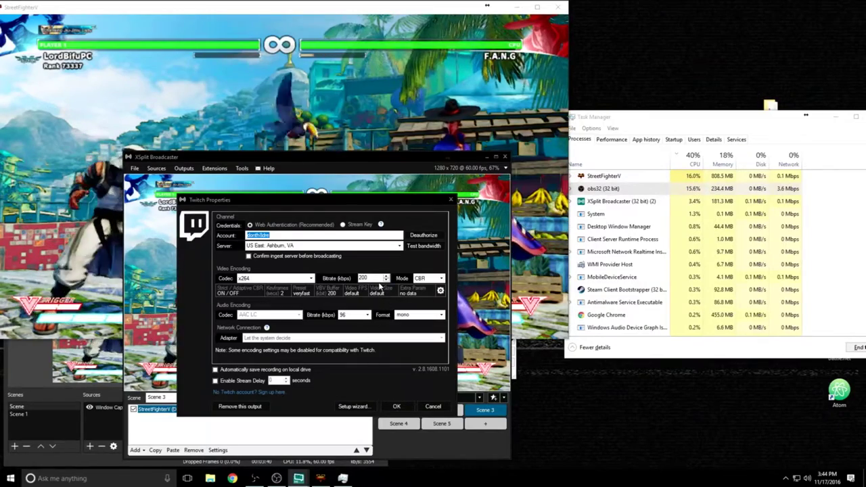
double_click(371, 278)
text(350)
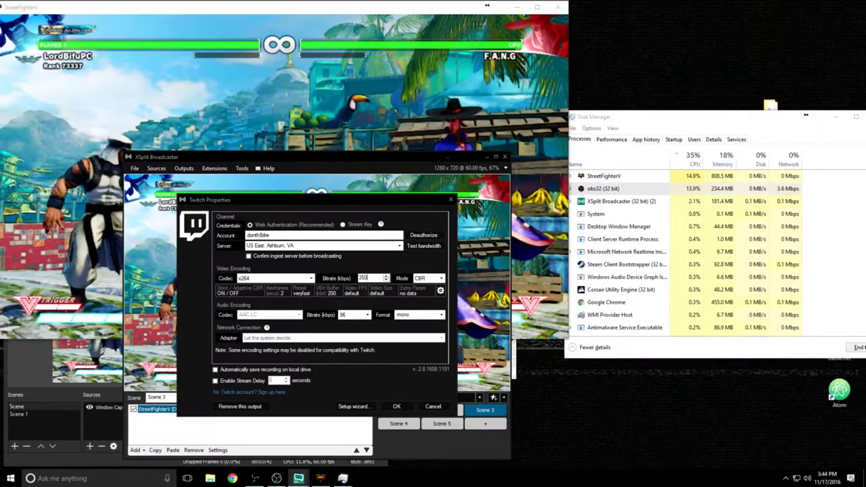
text(0)
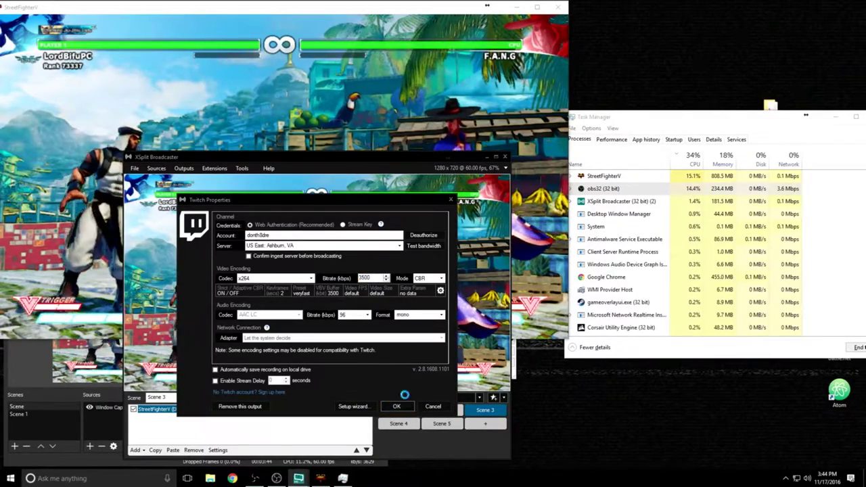
- Start streaming from XSplit to the Twitch - Donth8dre output and return to Street Fighter V
click(186, 169)
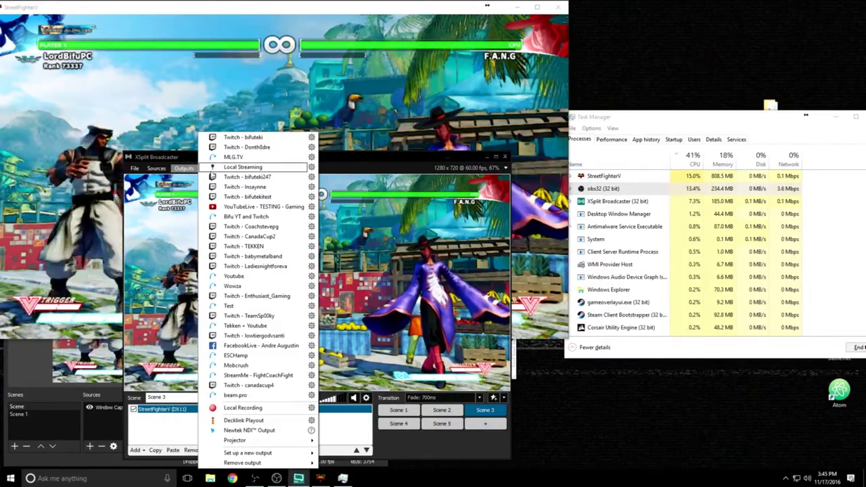
click(261, 148)
click(313, 115)
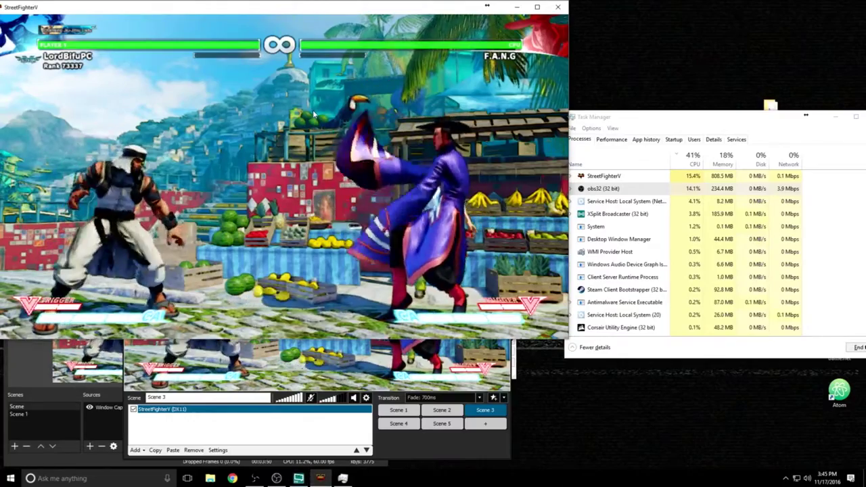
- Attack F.A.N.G with the whirlwind while XSplit streams, and restart the training battle
click(629, 119)
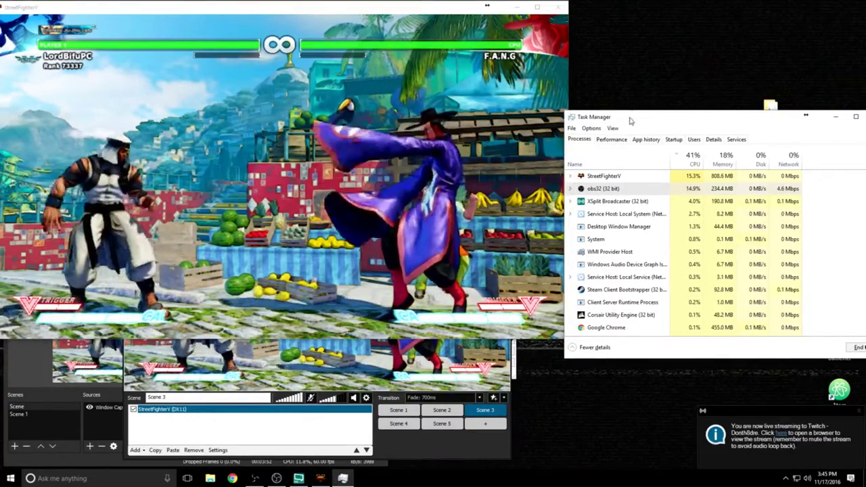
click(357, 124)
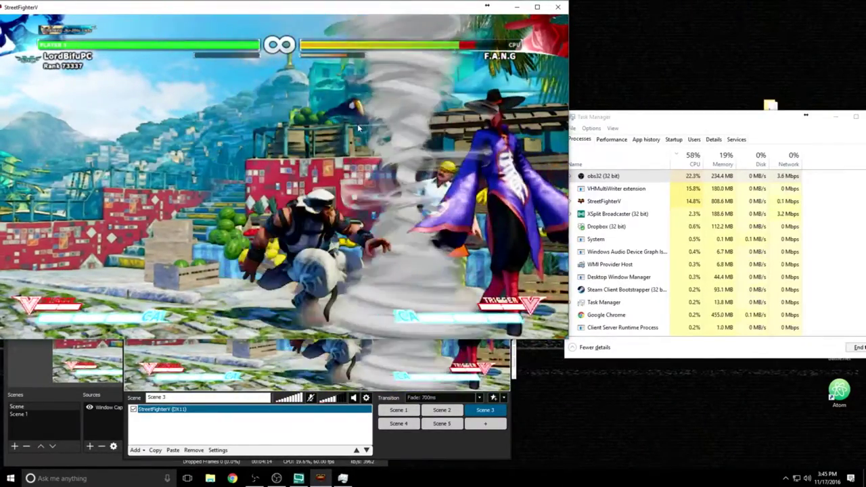
key(Escape)
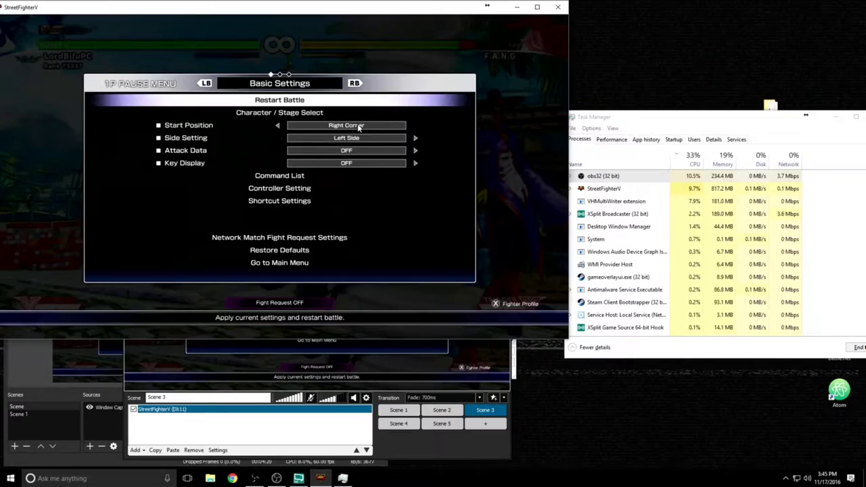
key(Return)
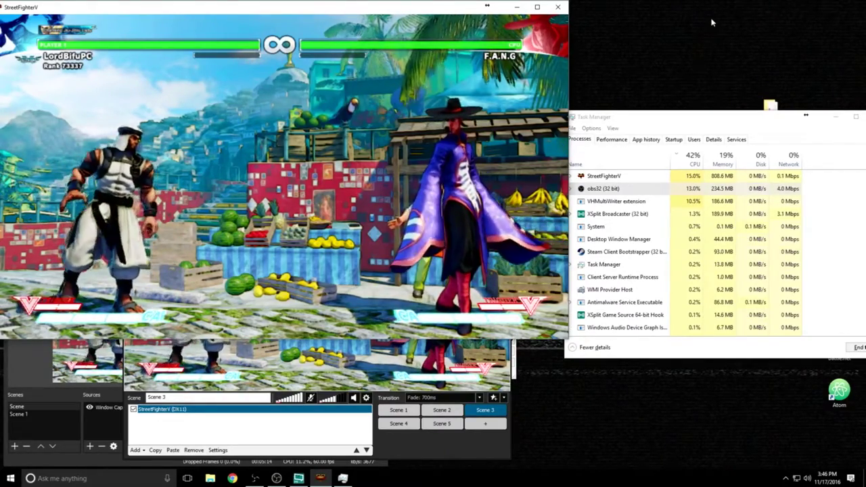
- Stop streaming in OBS Studio and end XSplit's Twitch - Donth8dre stream
click(163, 336)
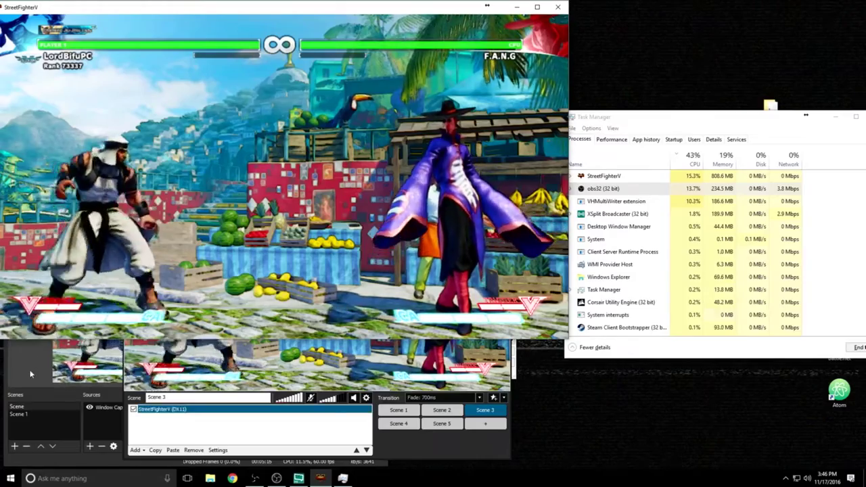
click(32, 371)
click(369, 407)
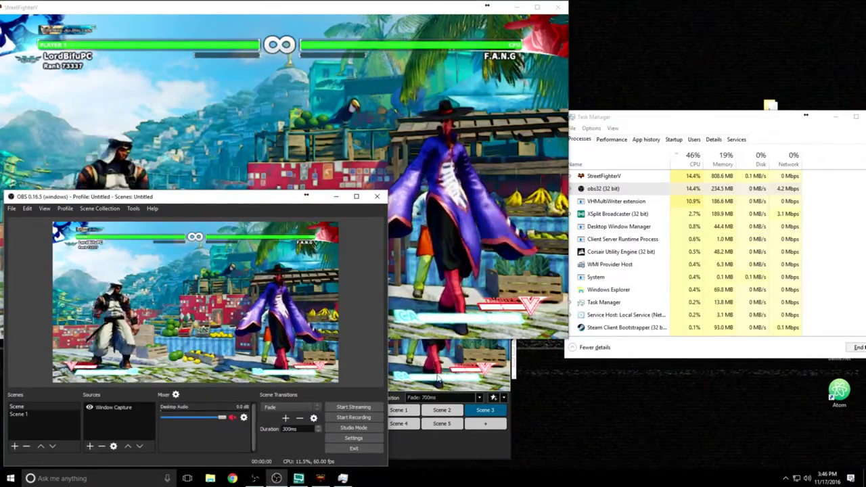
click(436, 351)
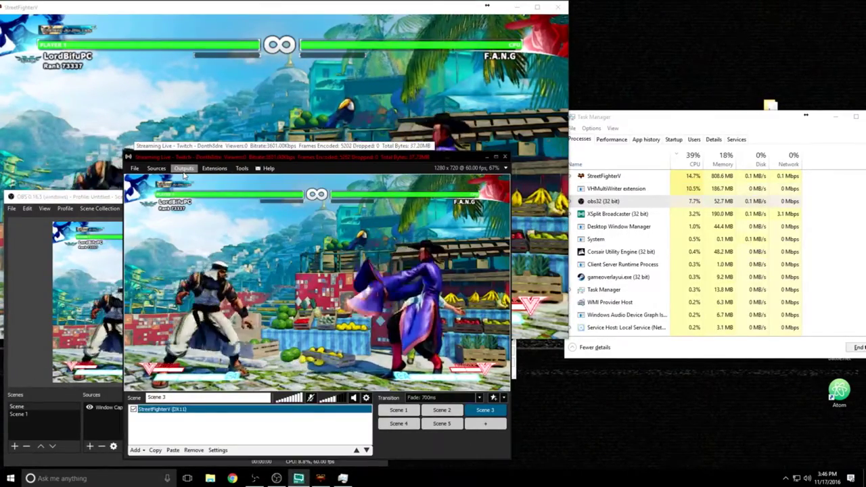
click(184, 168)
click(243, 148)
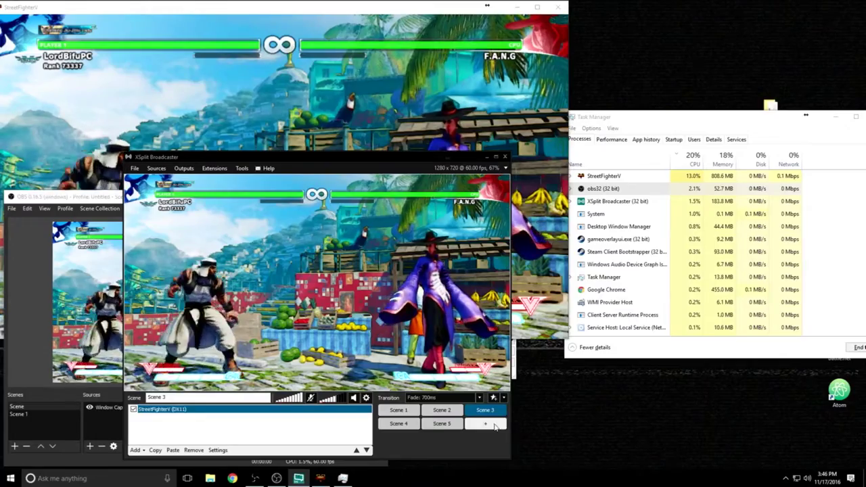
- Add new empty scenes in XSplit one after another, from Scene 6 up to Scene 27
click(448, 410)
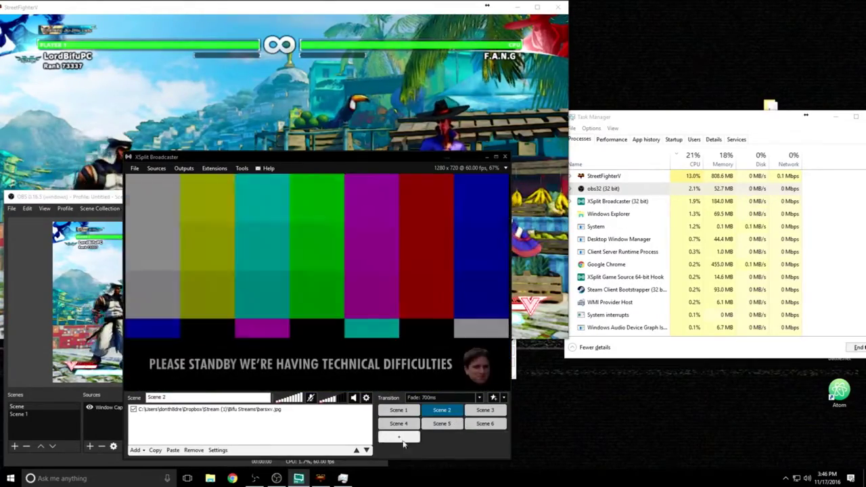
click(485, 410)
click(399, 436)
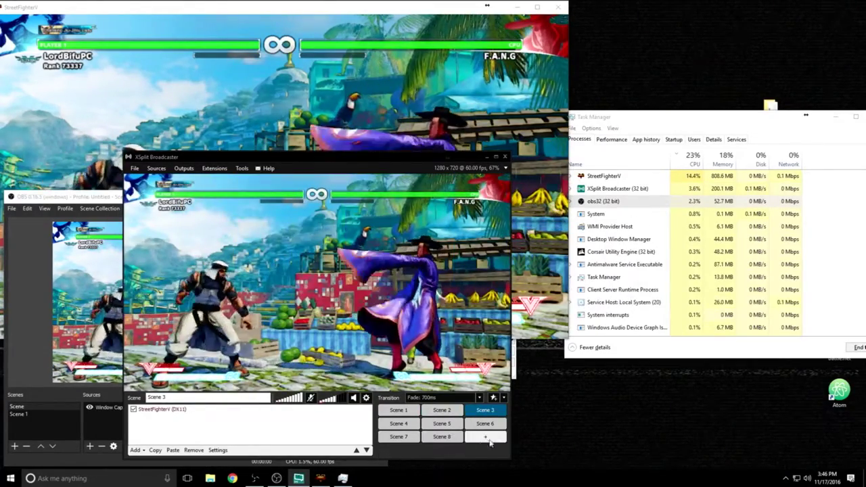
click(443, 450)
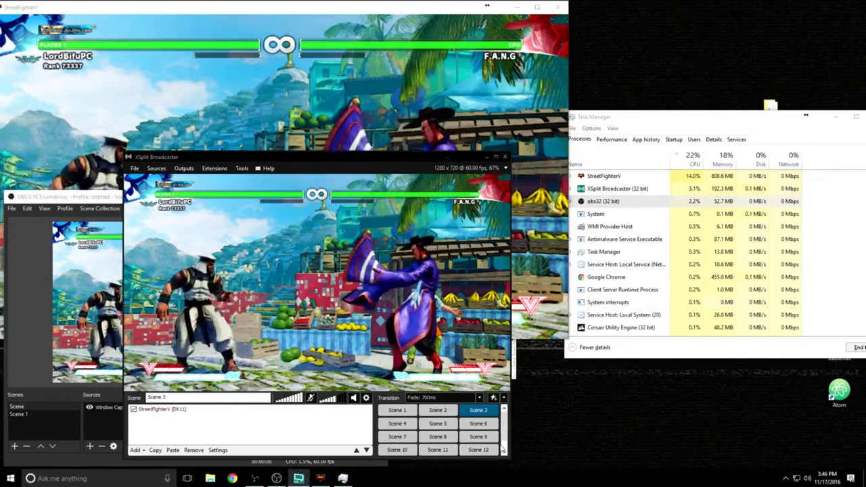
click(503, 451)
click(399, 450)
click(438, 450)
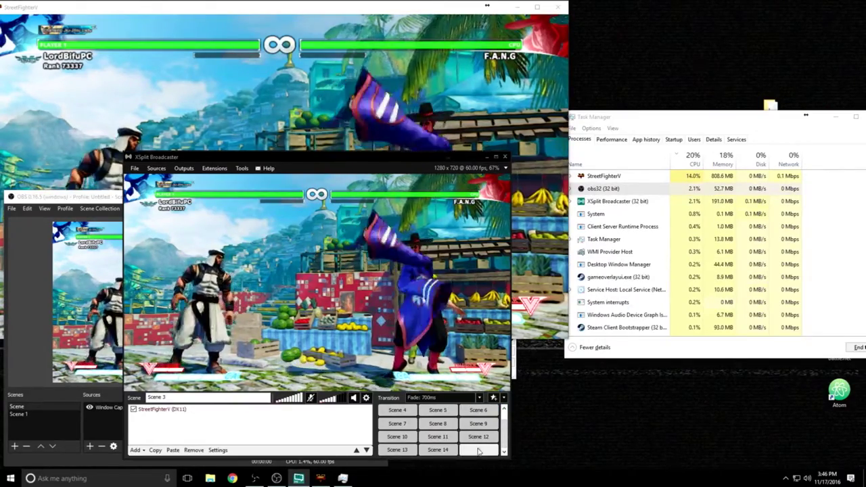
click(477, 451)
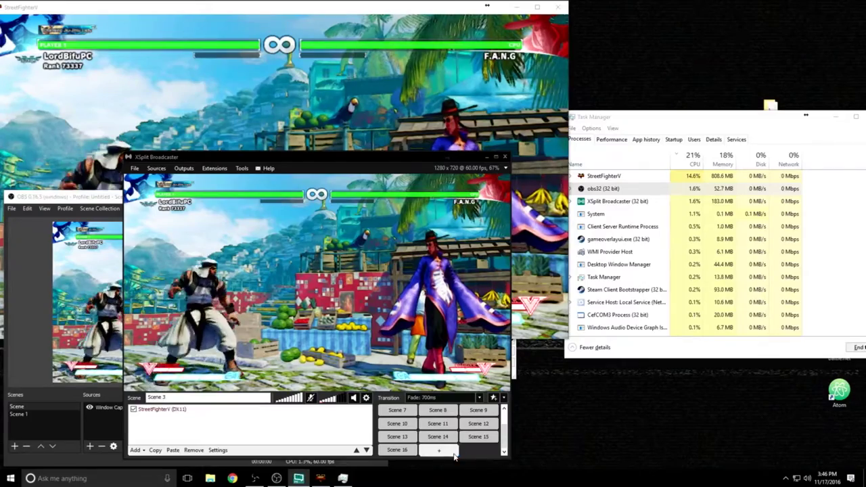
click(452, 452)
click(503, 450)
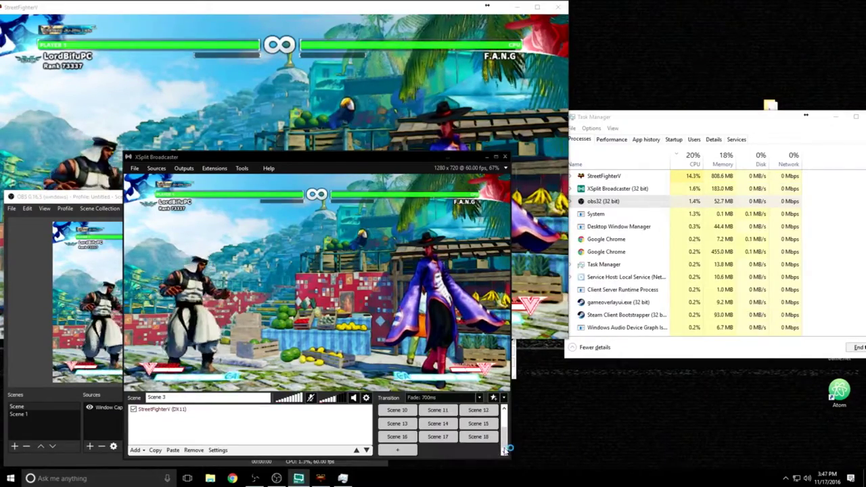
click(413, 452)
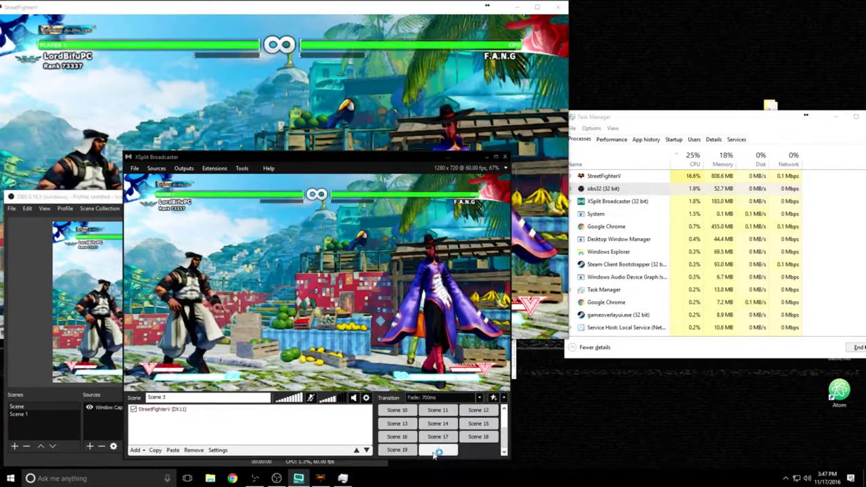
click(504, 450)
click(437, 450)
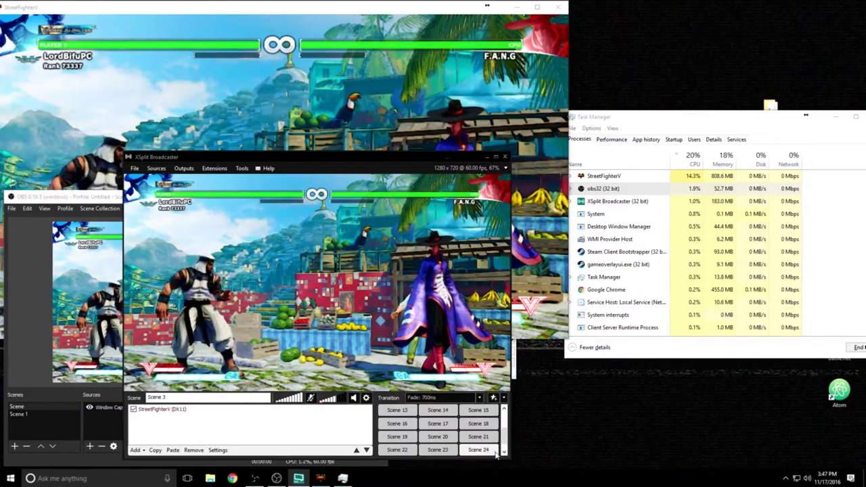
click(397, 450)
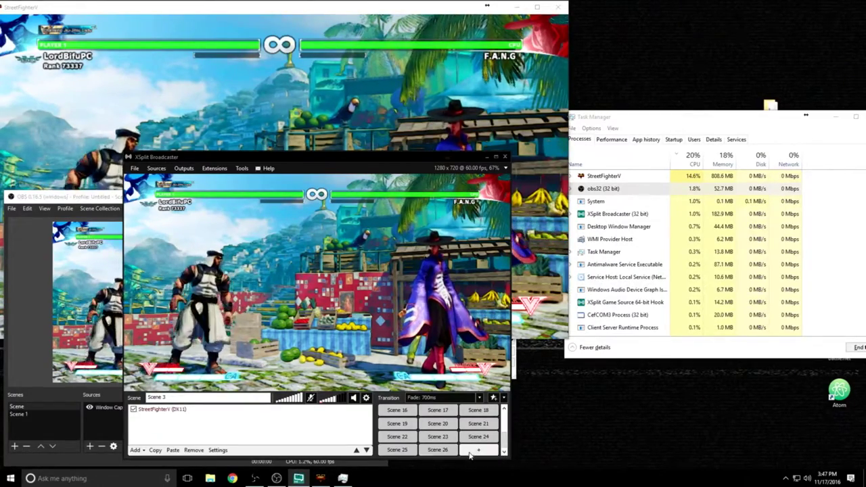
click(478, 452)
- Bring the OBS Studio window forward and close the program
click(62, 379)
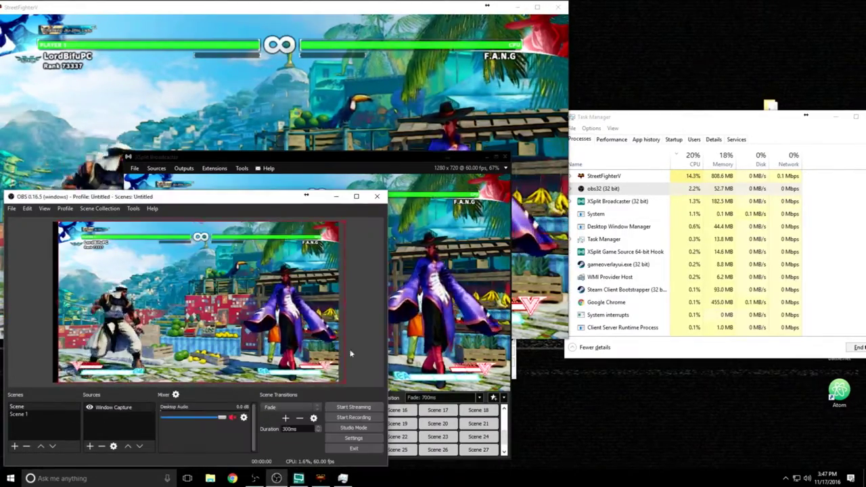
click(377, 197)
- Continue adding empty scenes in XSplit, from Scene 28 up to Scene 40
scroll(440, 433, down, 1)
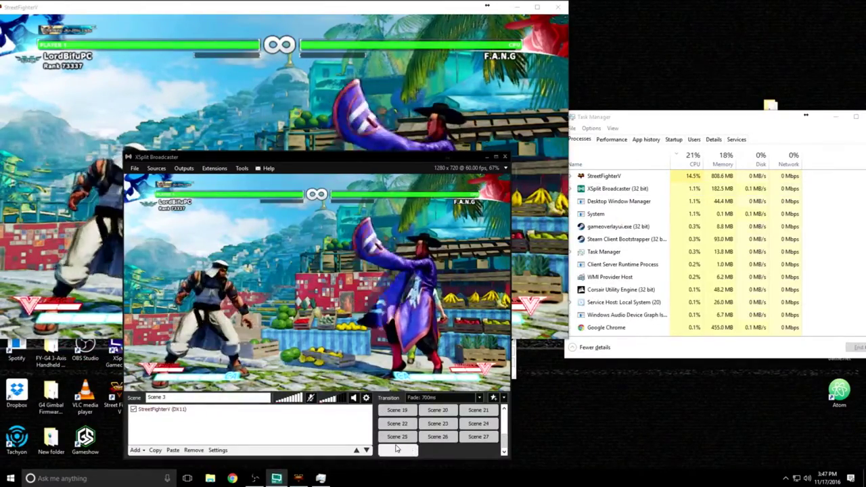
click(397, 450)
click(439, 450)
click(478, 450)
drag(505, 439, 485, 453)
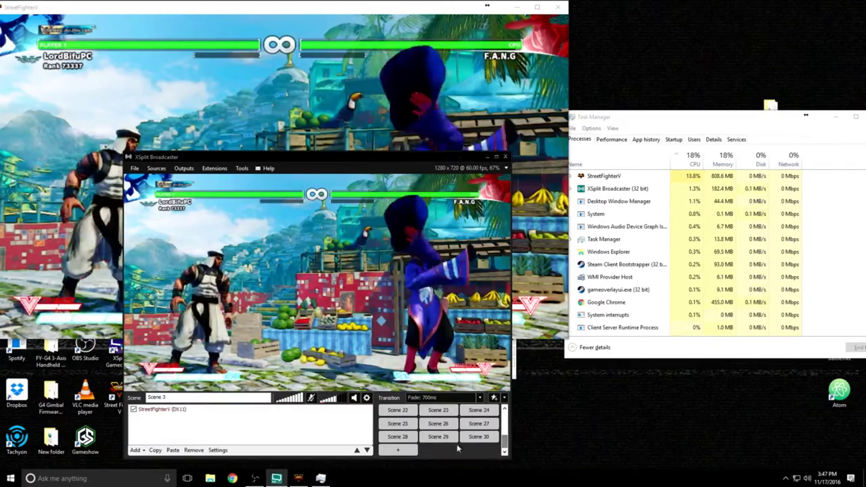
click(397, 436)
click(409, 451)
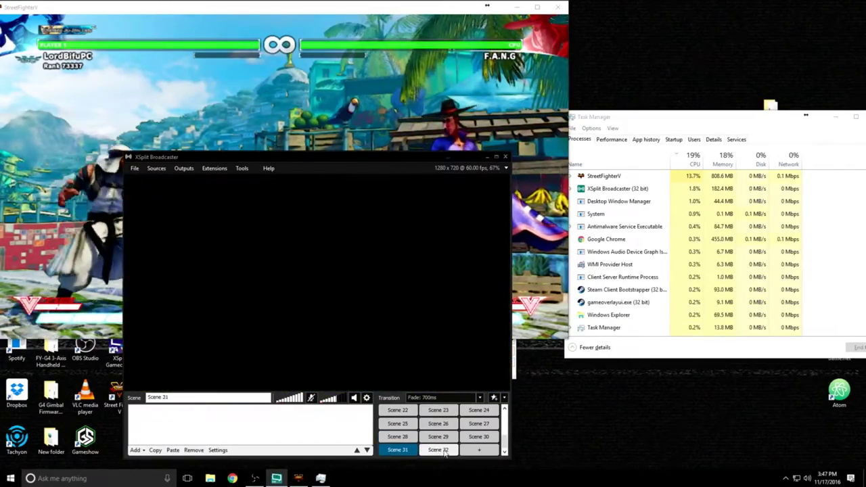
click(479, 452)
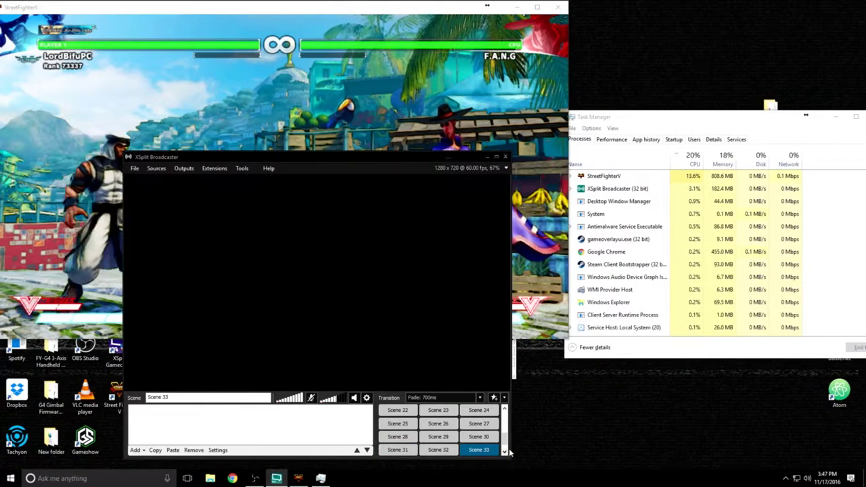
click(397, 451)
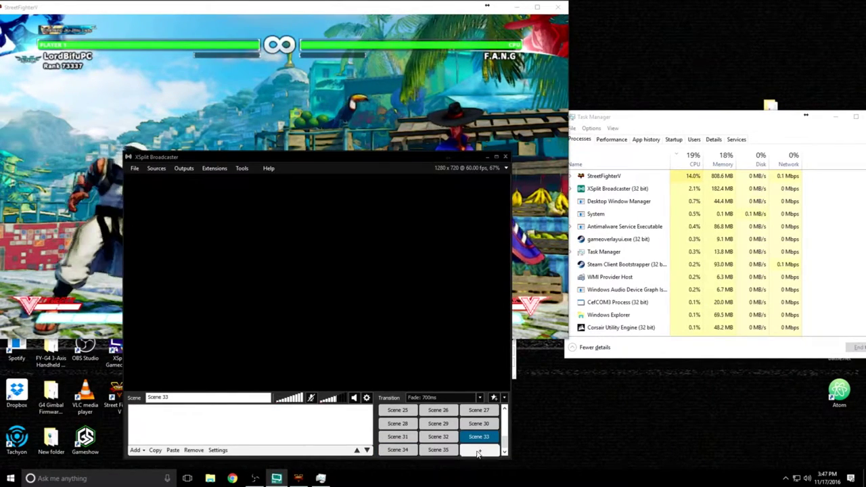
scroll(503, 449, down, 1)
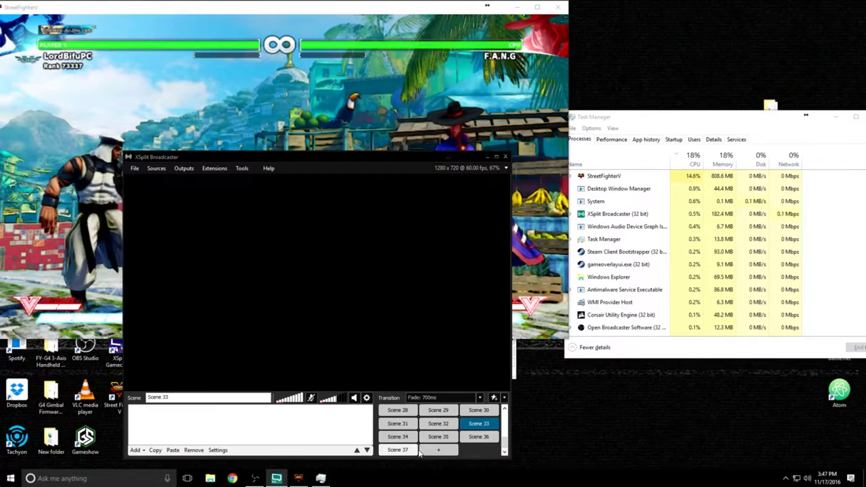
click(417, 452)
click(469, 452)
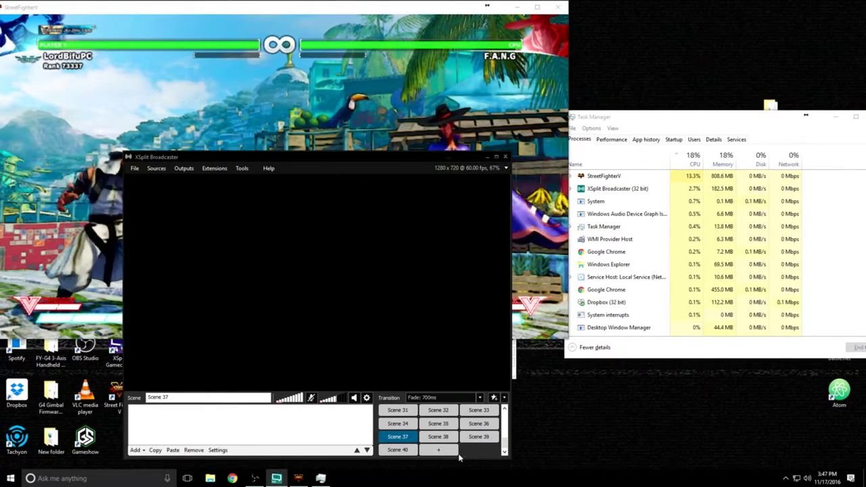
- Add further empty scenes in XSplit, from Scene 41 up to Scene 50
click(461, 454)
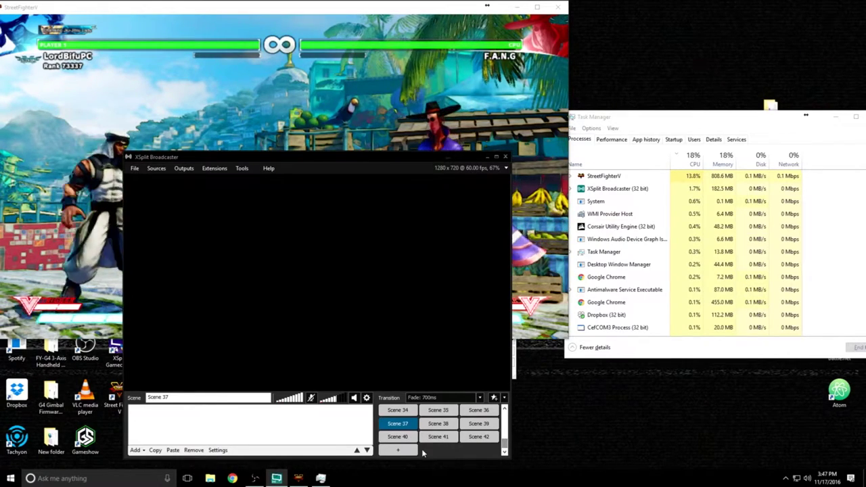
click(455, 453)
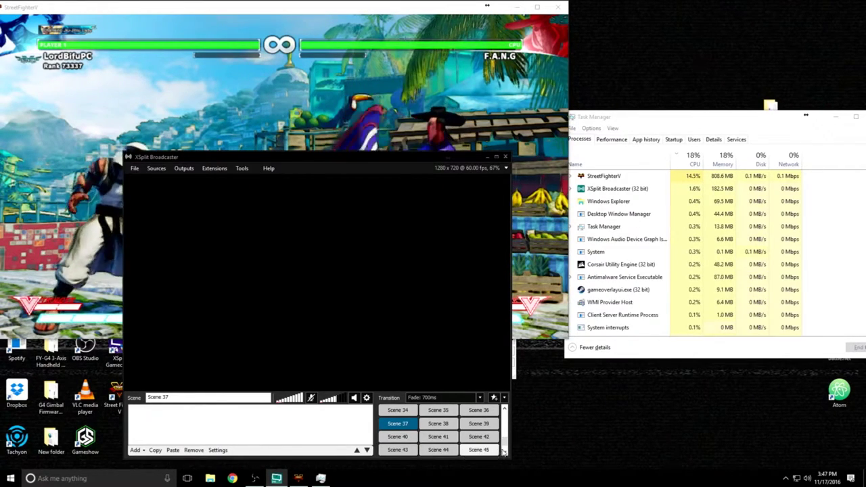
click(504, 451)
click(410, 453)
click(452, 453)
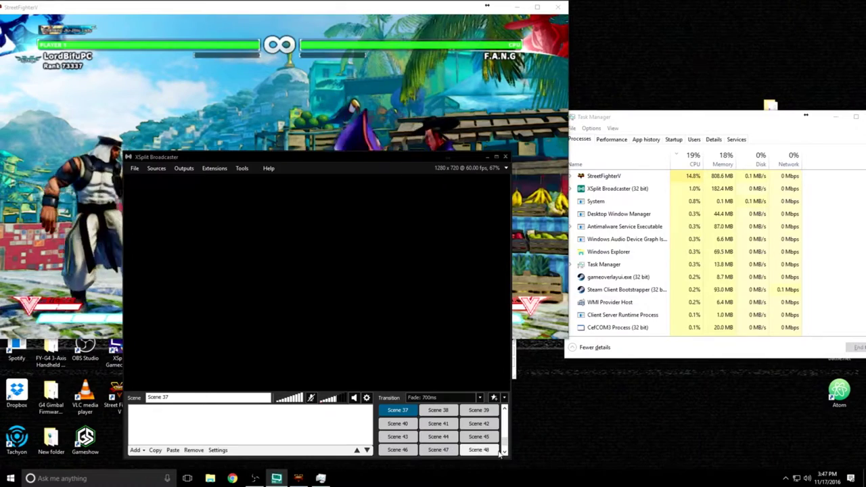
click(504, 451)
click(411, 452)
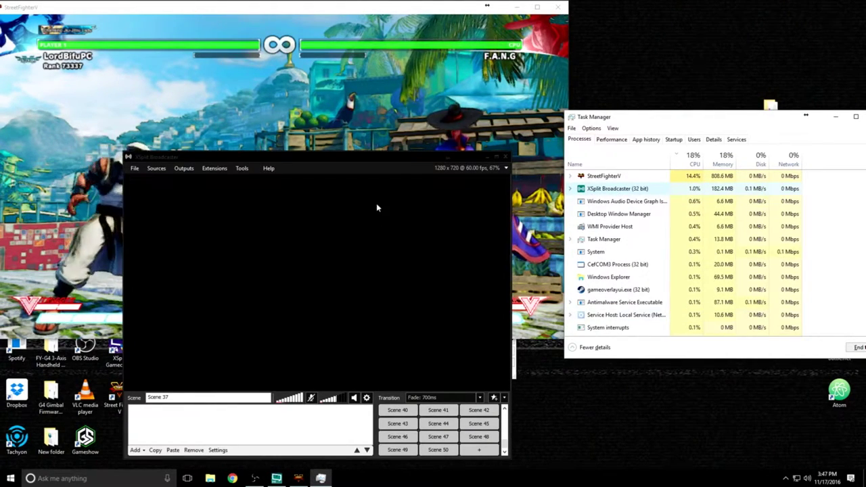
- Close XSplit Broadcaster, classic Open Broadcaster Software and Street Fighter V, leaving Task Manager open
click(505, 158)
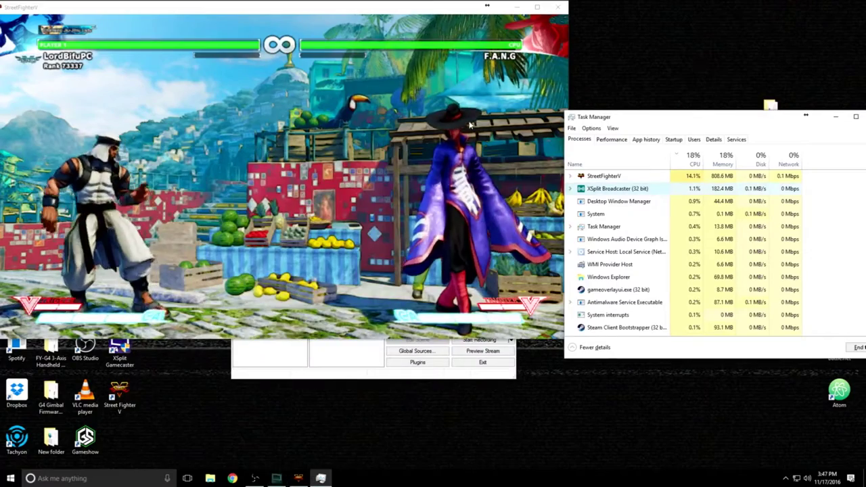
drag(373, 7, 374, 8)
click(362, 348)
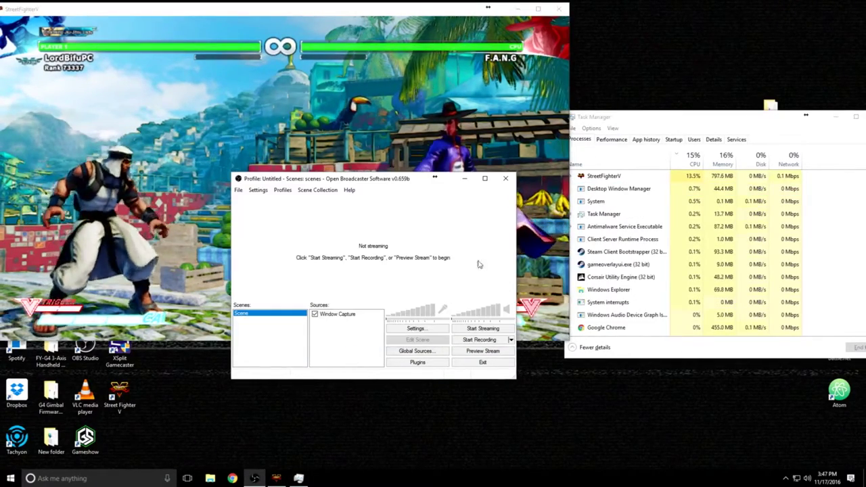
click(506, 180)
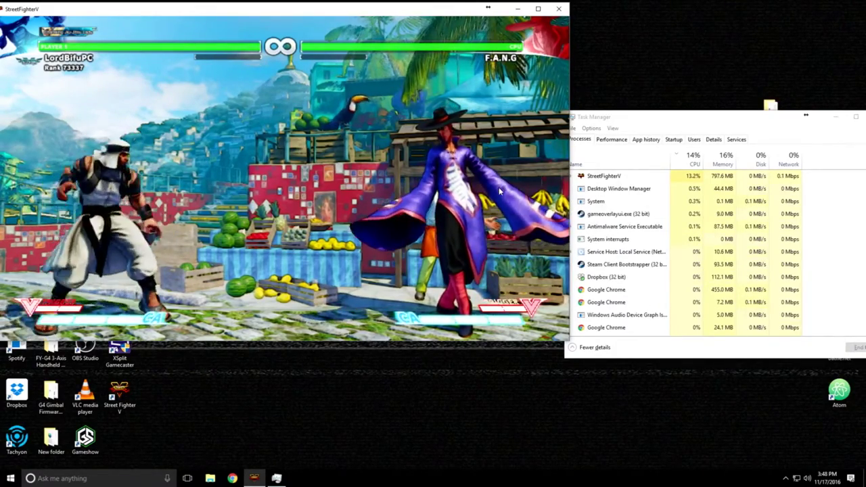
click(559, 9)
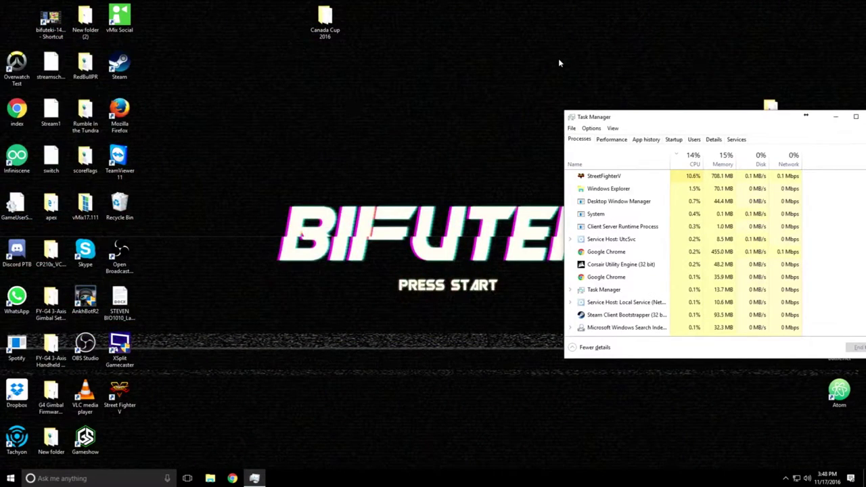